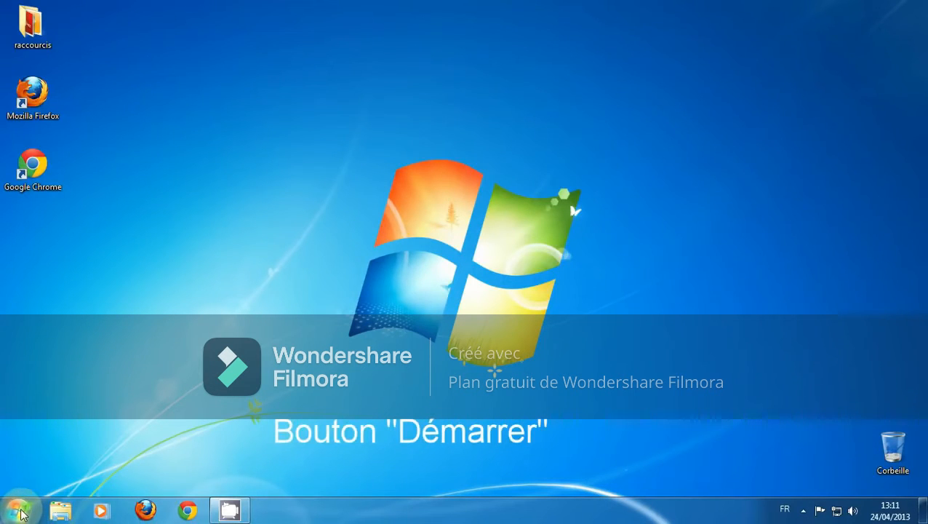
Examine the Start menu's contents and the hidden notification-area icons
left_click(19, 510)
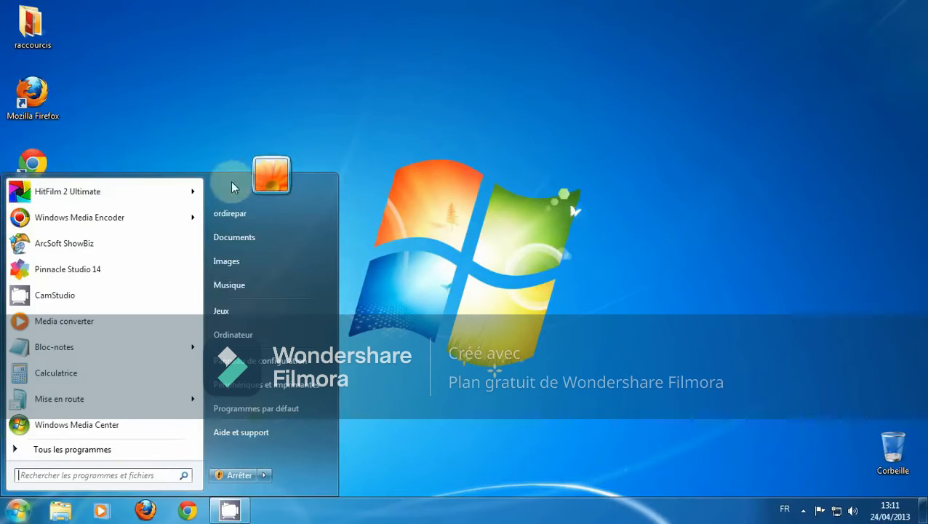
left_click(364, 176)
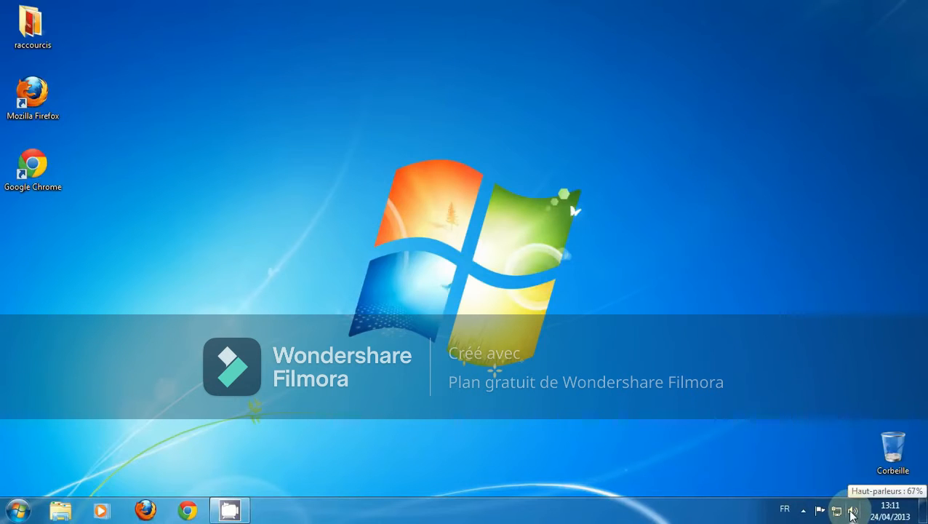
left_click(803, 511)
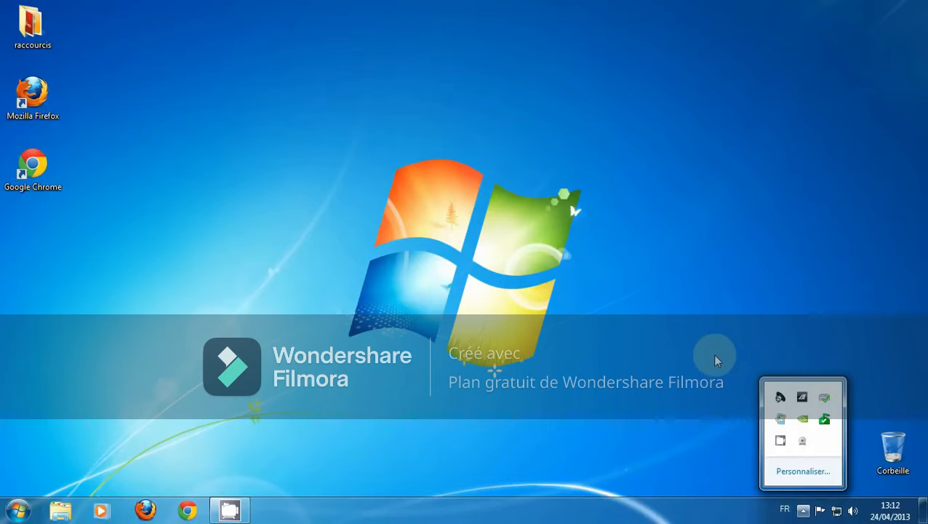
left_click(712, 388)
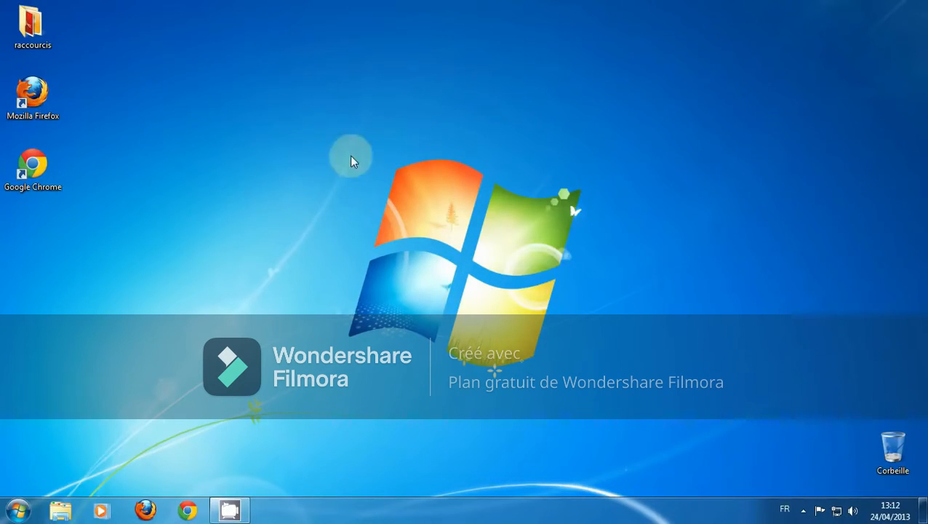
Compare the commands offered for the empty desktop with those for the Google Chrome shortcut
right_click(336, 262)
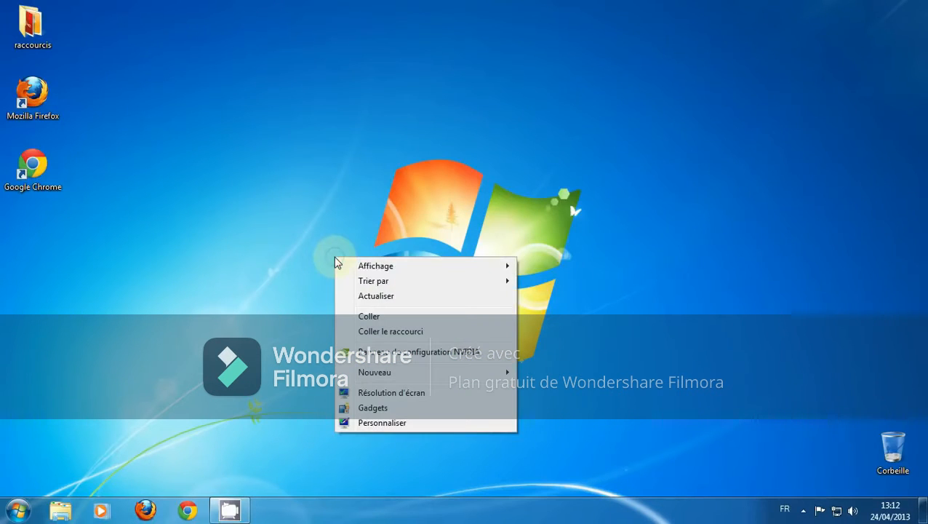
mouse_move(504, 272)
left_click(519, 177)
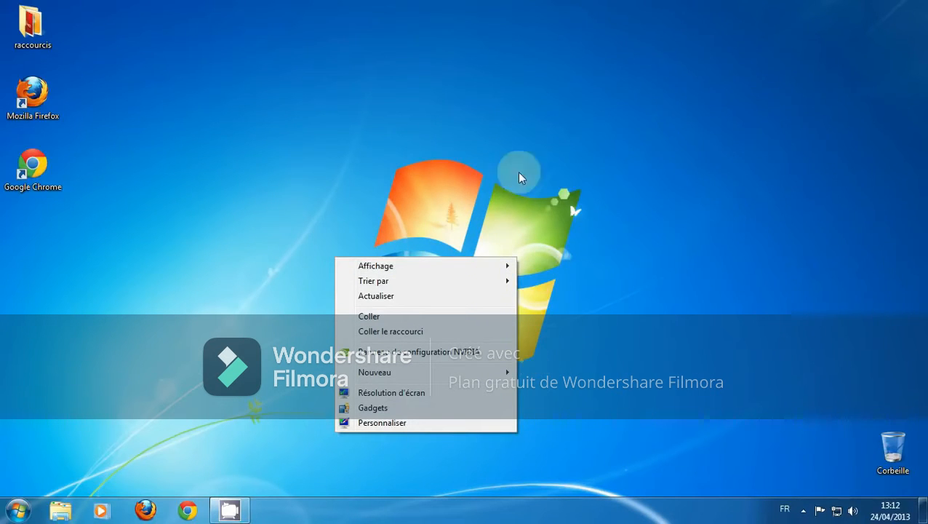
right_click(32, 169)
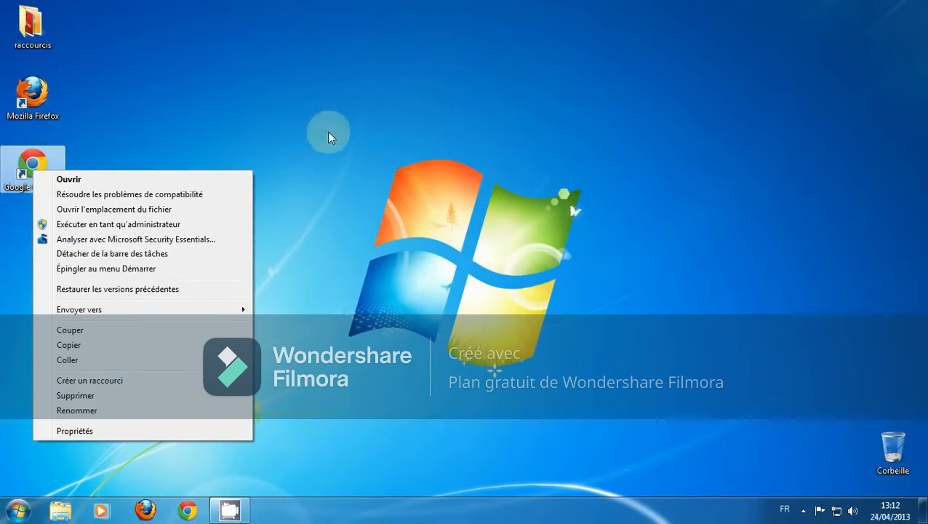
Switch the desktop view to large icons (Grandes icônes)
right_click(356, 228)
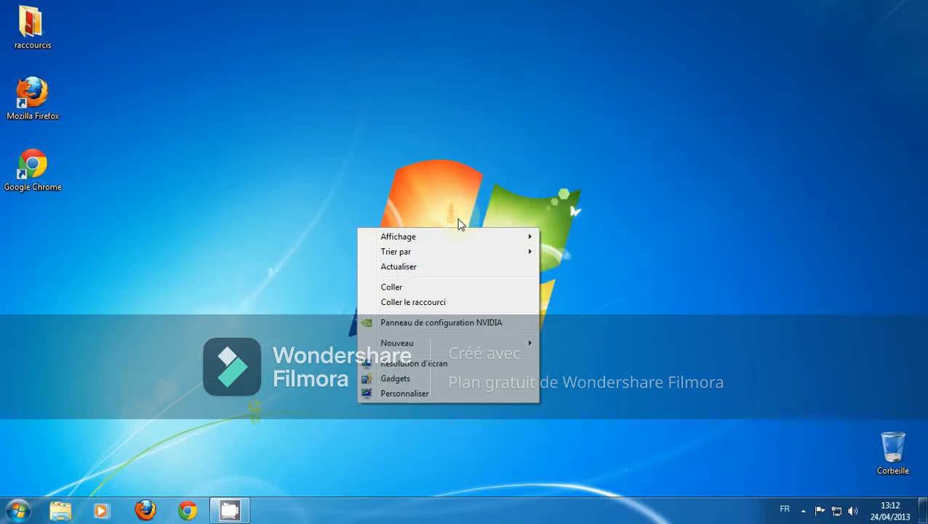
mouse_move(460, 243)
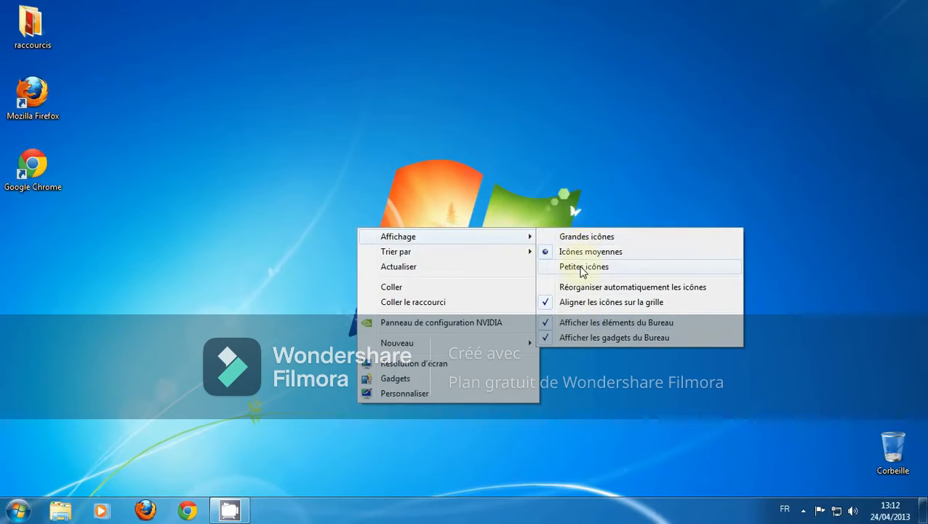
mouse_move(530, 241)
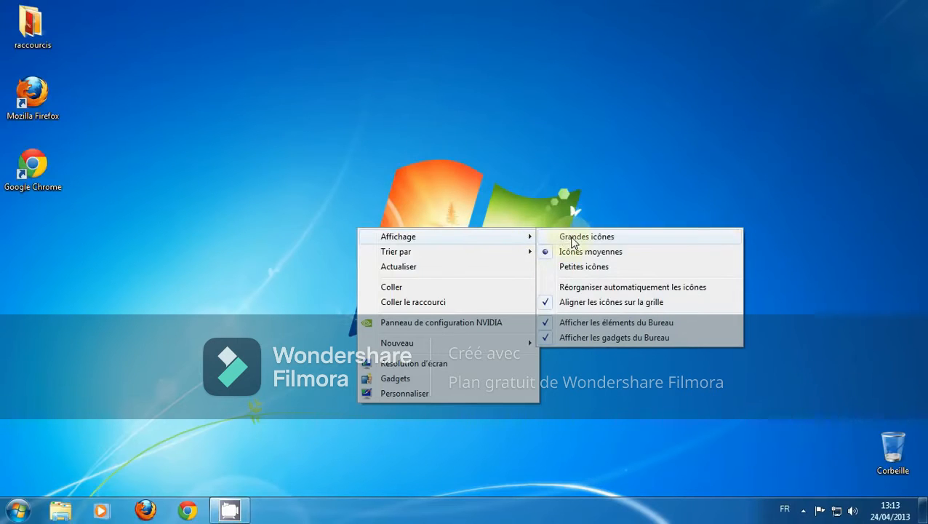
left_click(571, 238)
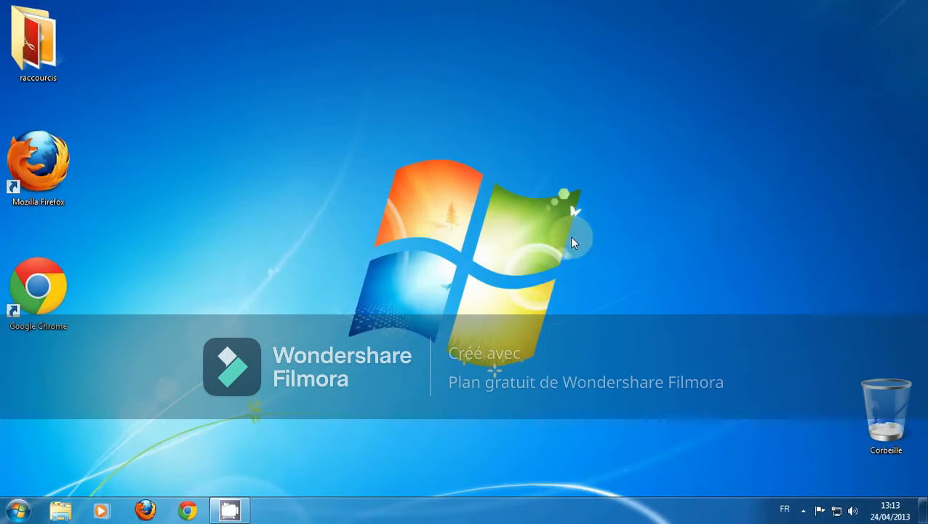
Set the desktop icon size to medium (Icônes moyennes)
right_click(350, 228)
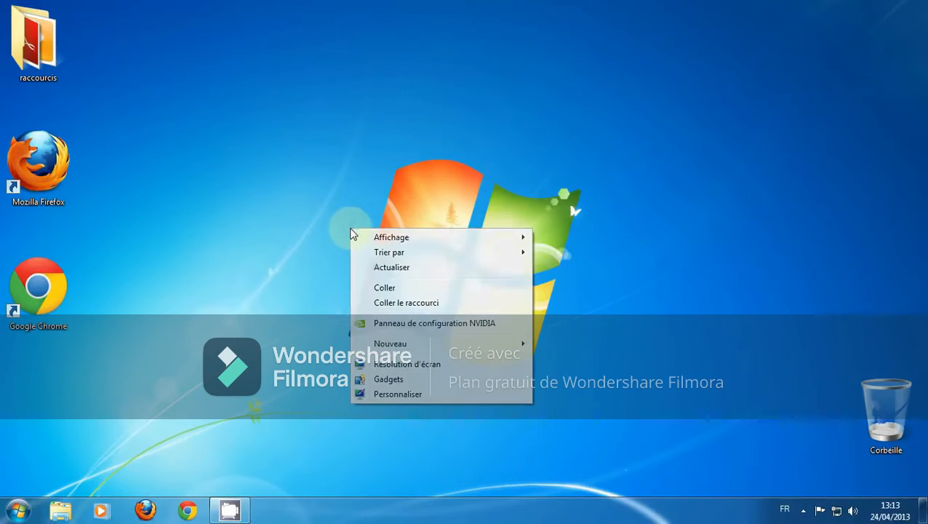
mouse_move(373, 240)
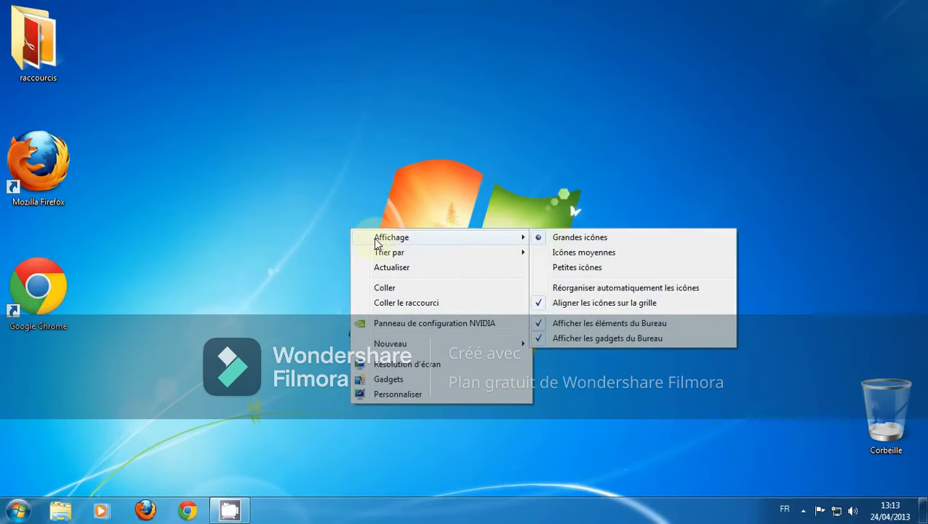
left_click(572, 254)
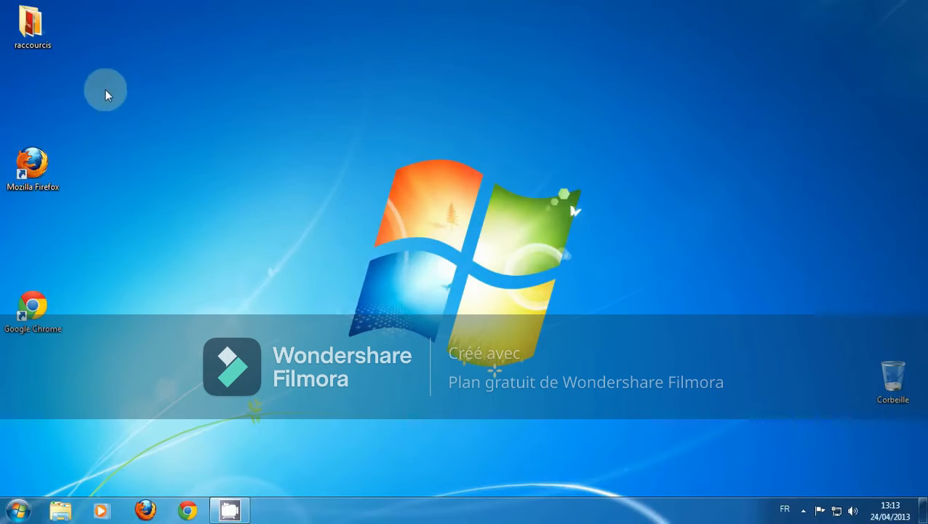
Move the Mozilla Firefox icon directly below the raccourcis folder and the Google Chrome icon to the desktop's upper-right area
left_click(33, 169)
left_click_drag(33, 170, 36, 91)
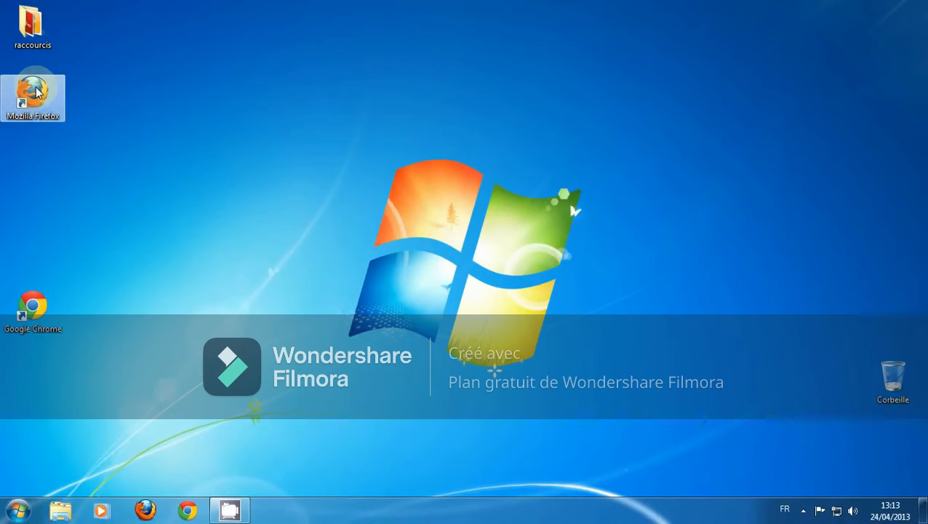
left_click(40, 309)
left_click_drag(40, 309, 855, 57)
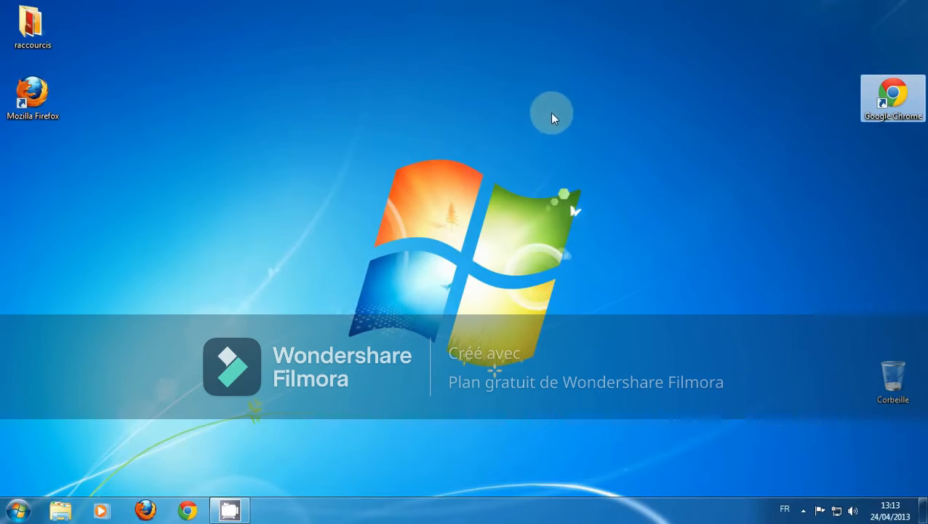
Turn on automatic arrangement of the desktop icons (Réorganiser automatiquement les icônes)
right_click(369, 148)
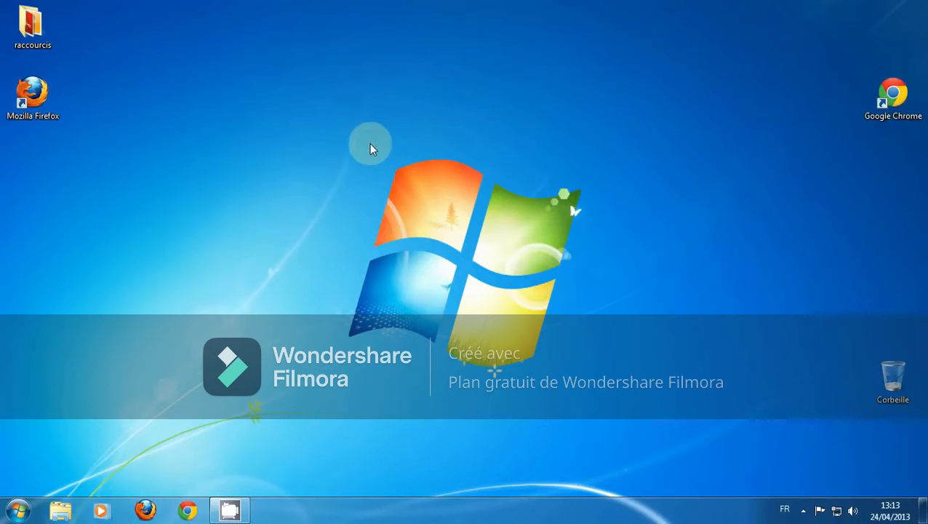
mouse_move(379, 151)
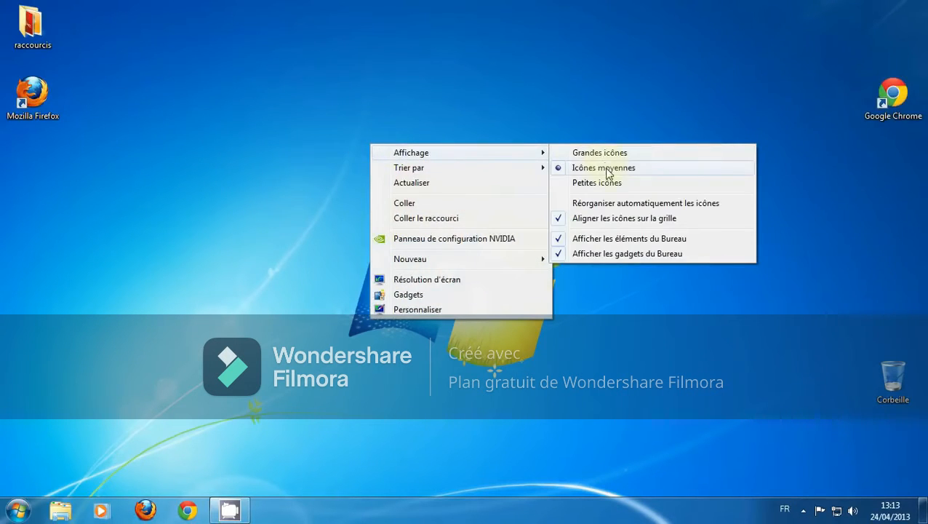
left_click(599, 205)
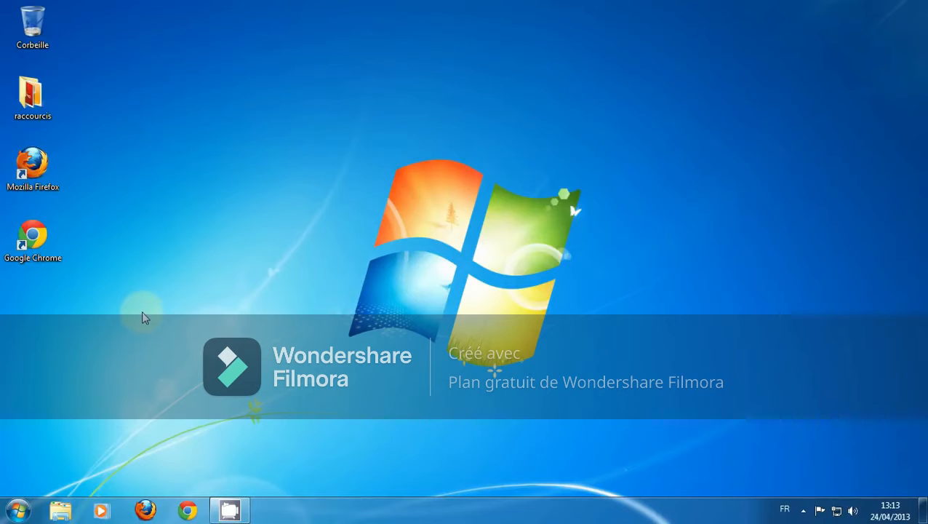
Turn off automatic icon arrangement and scatter the Mozilla Firefox, raccourcis and Google Chrome icons across the desktop
right_click(161, 176)
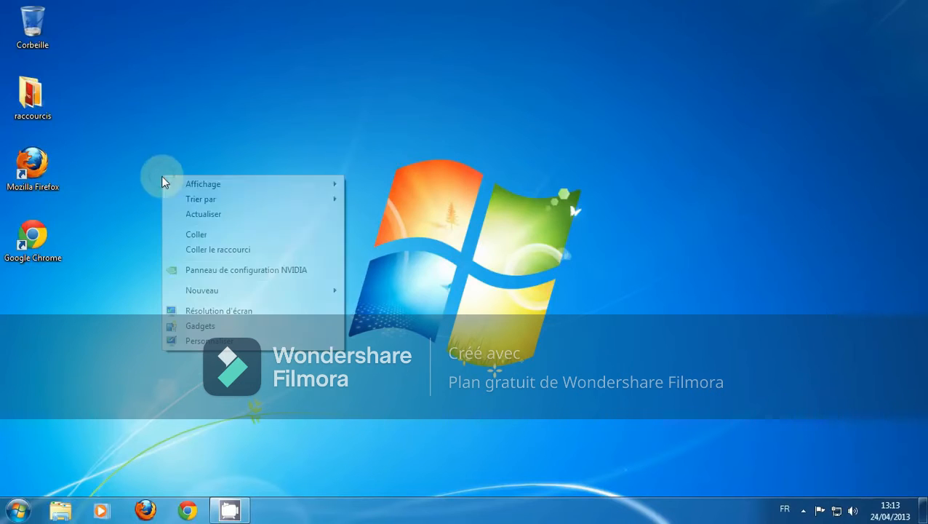
mouse_move(187, 187)
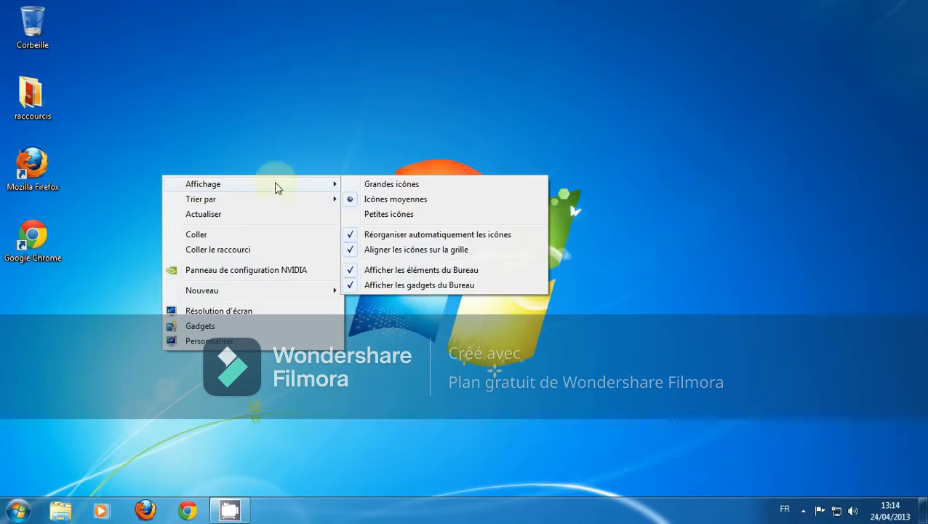
left_click(354, 239)
left_click_drag(47, 169, 378, 170)
left_click_drag(53, 122, 445, 334)
left_click_drag(33, 237, 757, 109)
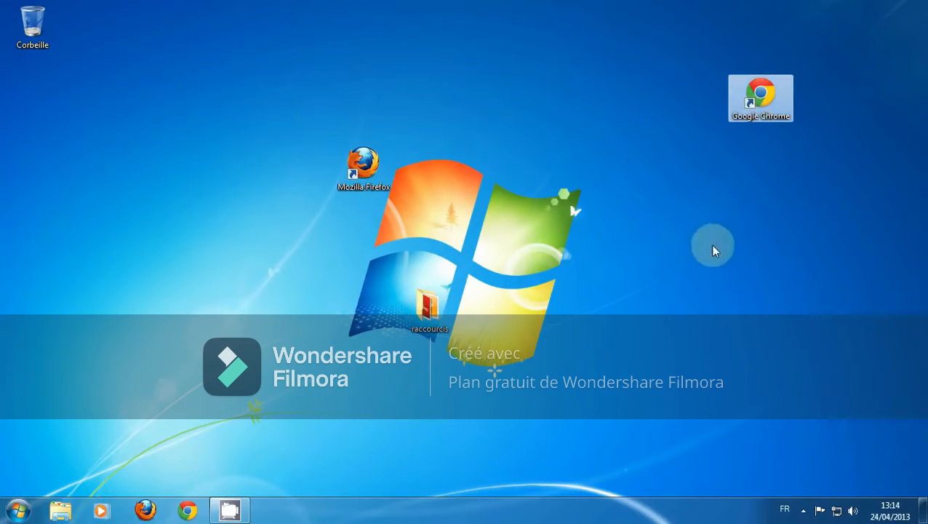
Re-enable automatic arrangement to line the scattered desktop icons up again
right_click(654, 225)
mouse_move(673, 234)
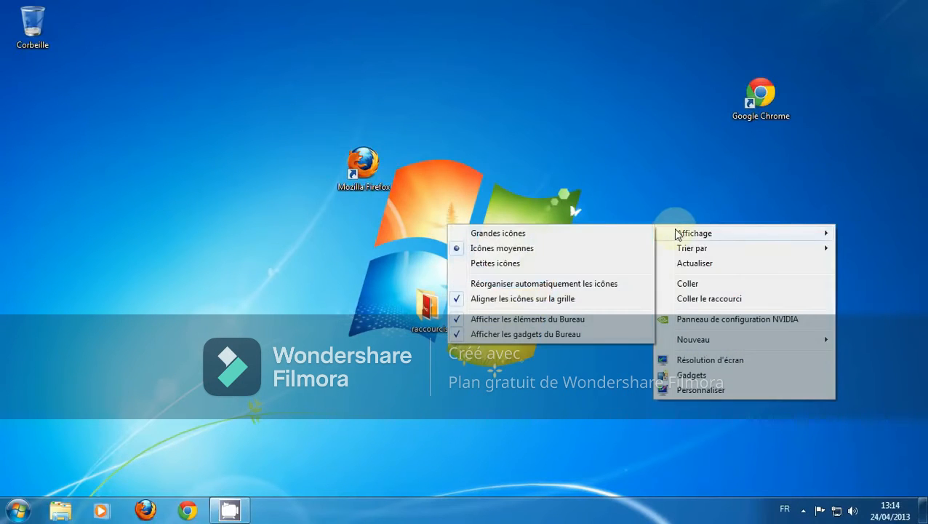
left_click(602, 290)
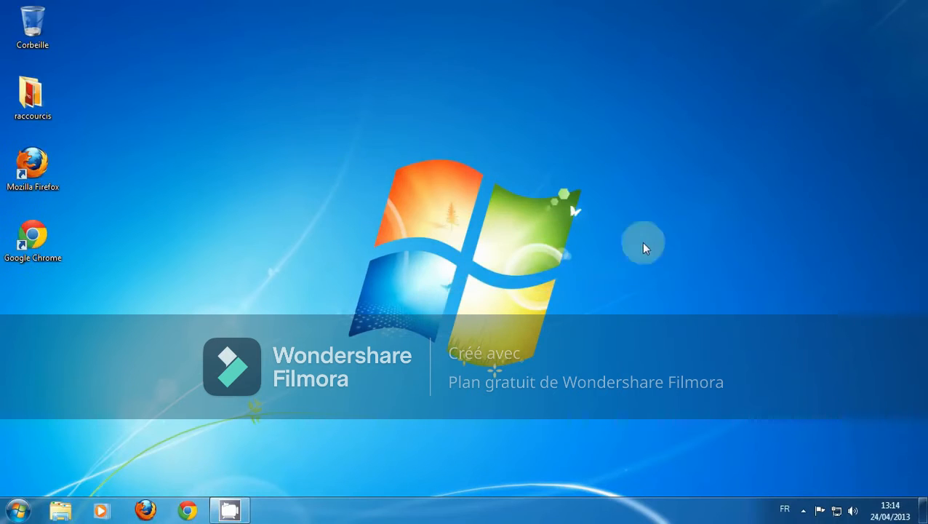
Create a new text document on the desktop and keep its default name
right_click(206, 232)
mouse_move(244, 239)
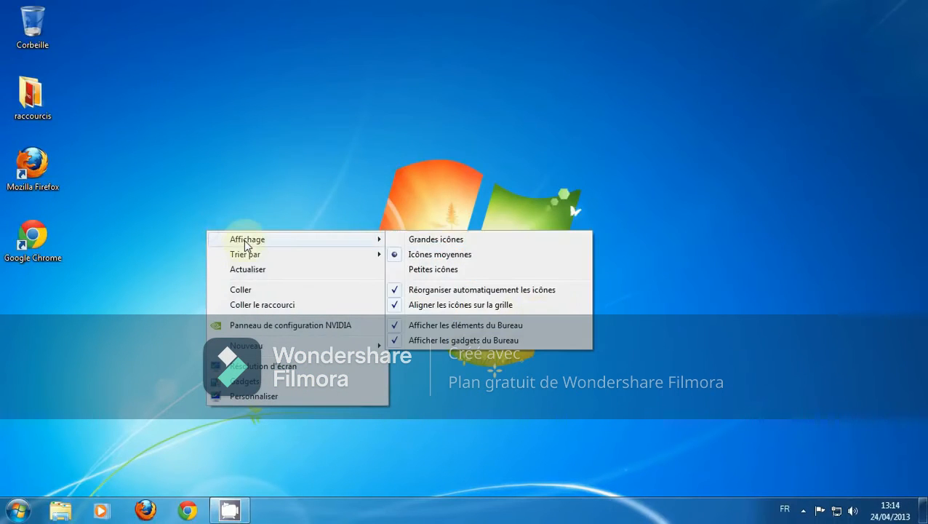
mouse_move(248, 256)
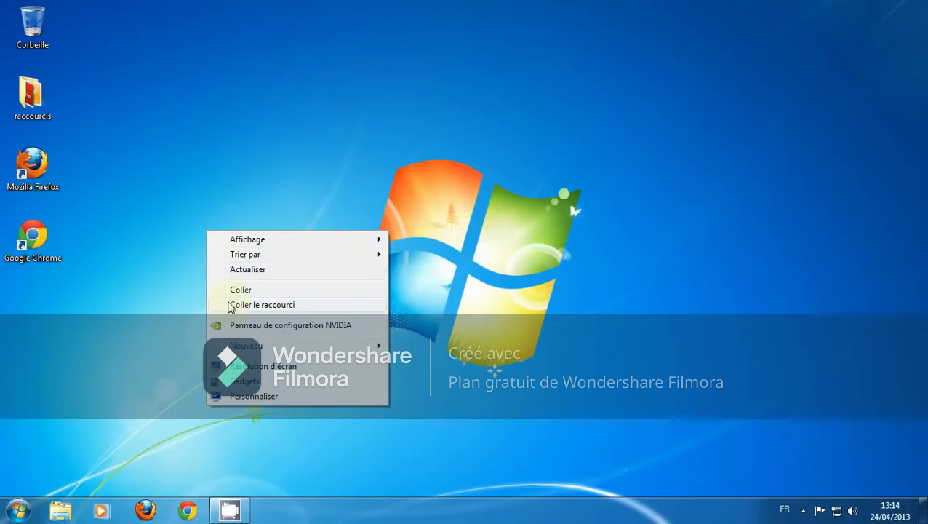
mouse_move(269, 351)
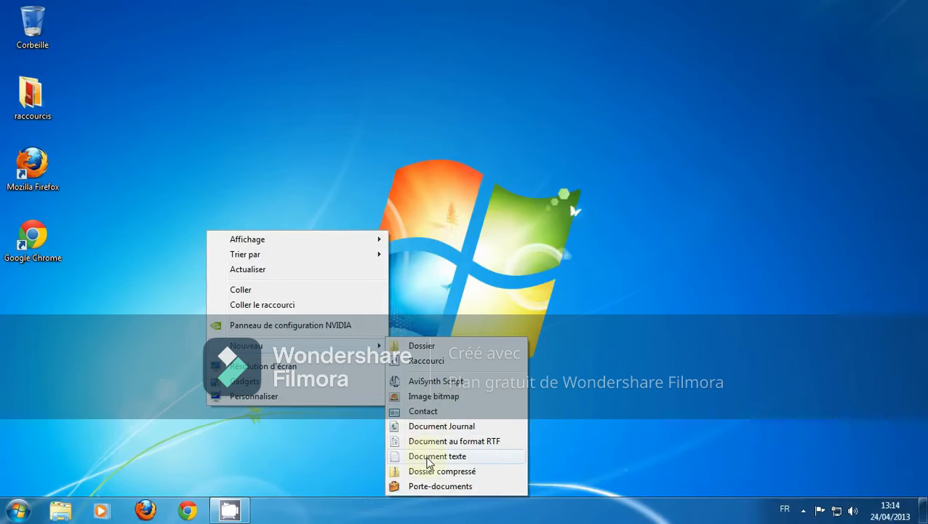
left_click(468, 458)
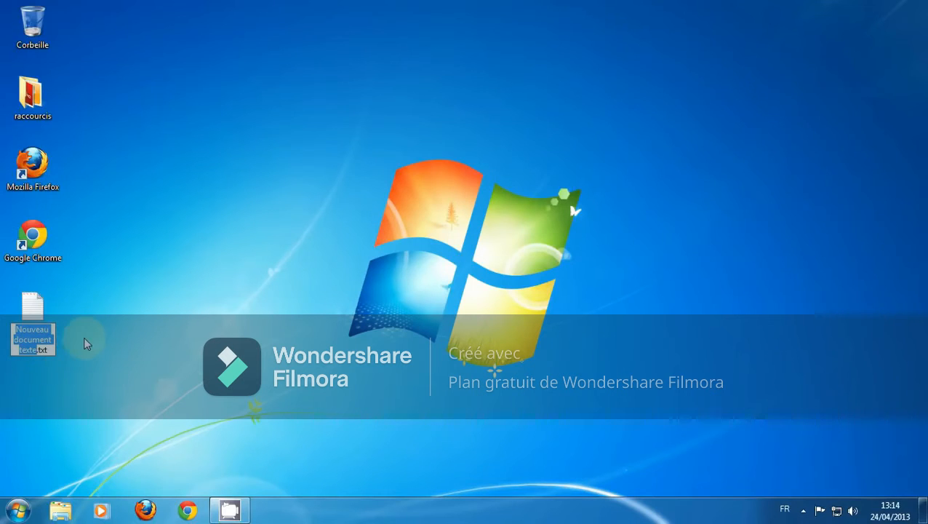
key("Return")
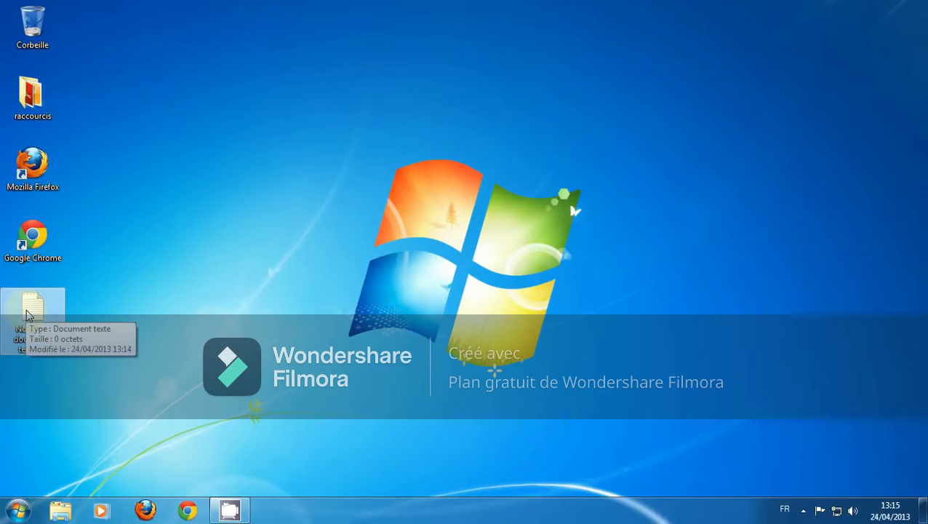
Open the new text document, enter "hsdlfklqsjdfkjhqsdkf" and close it without saving the changes
left_click(64, 292)
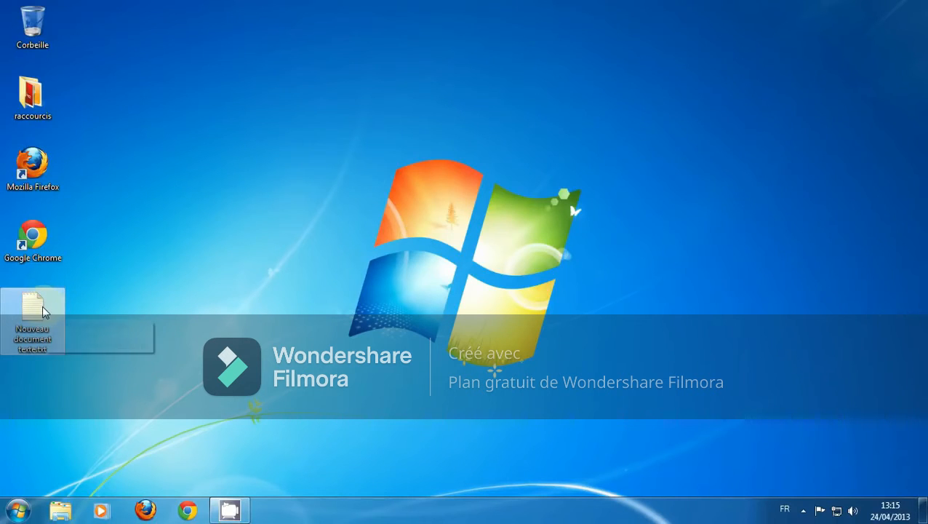
double_click(42, 306)
left_click(156, 234)
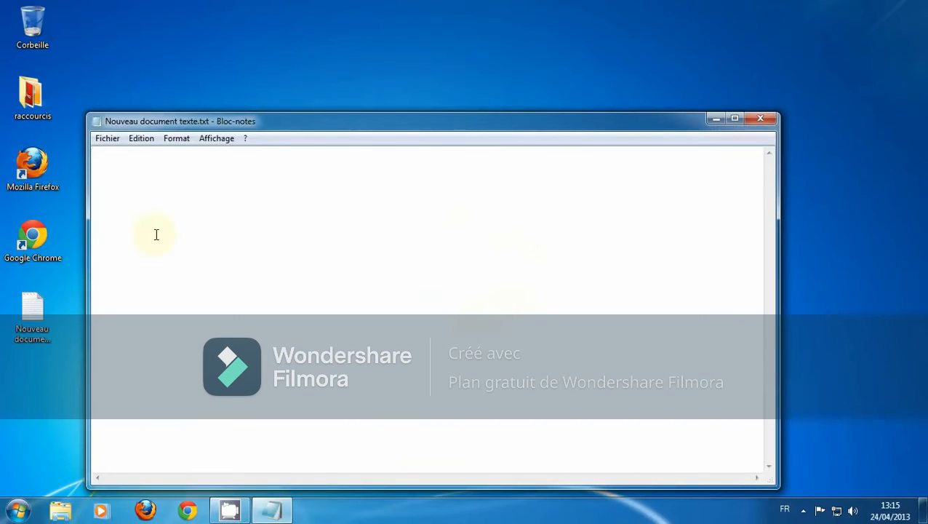
type("hsdlfklqsjdfkjhqsdkf")
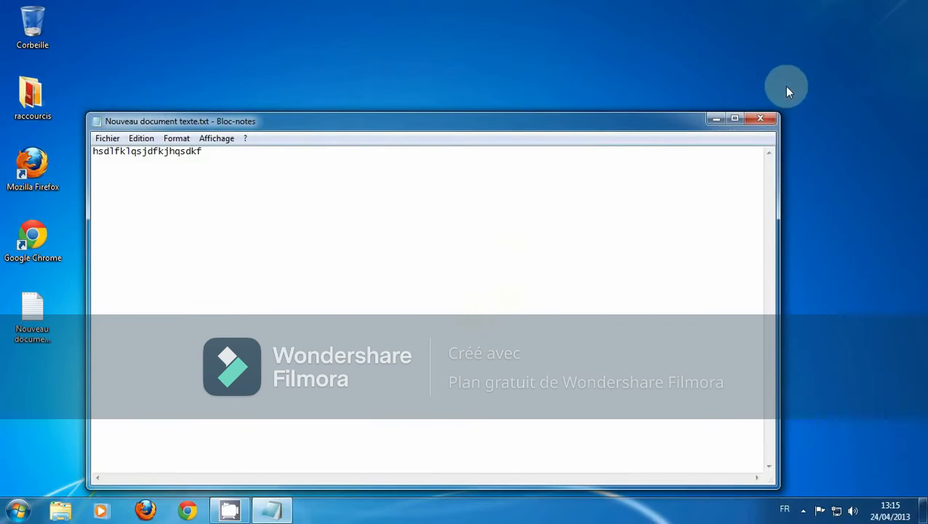
left_click(761, 120)
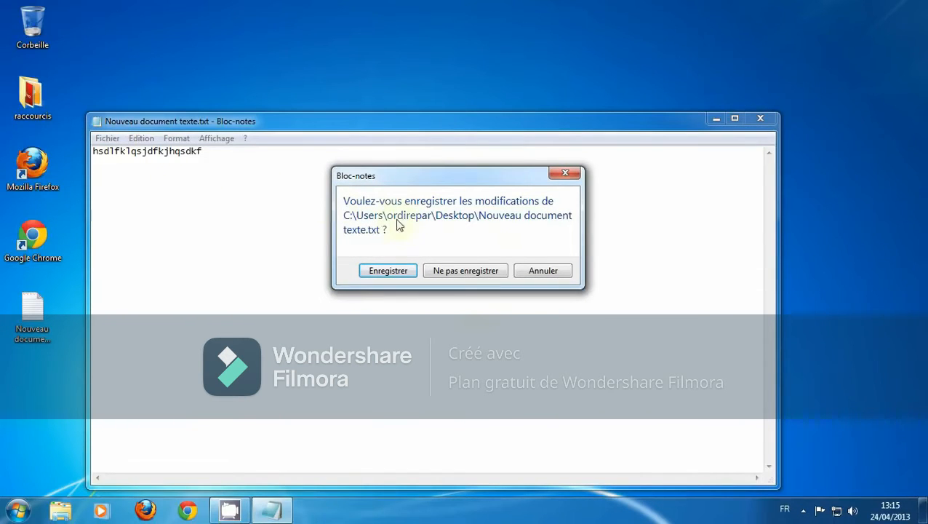
left_click(457, 270)
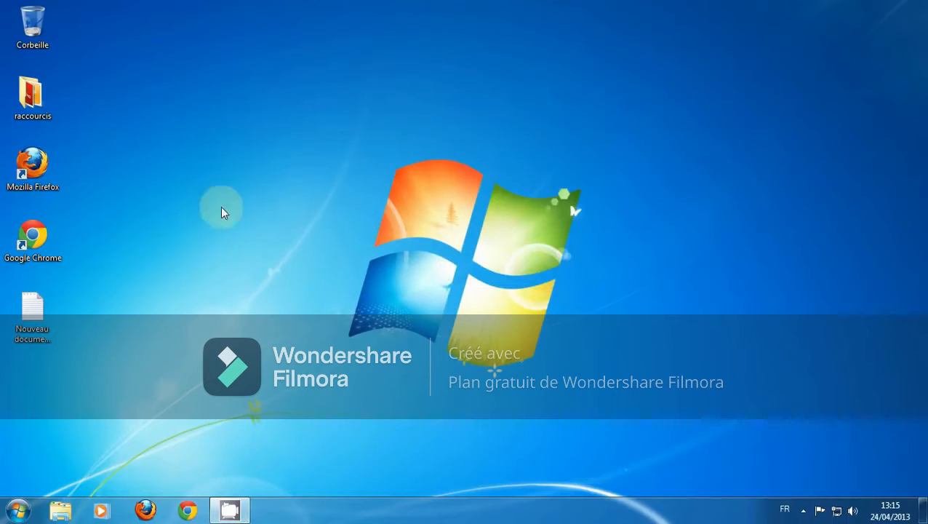
Delete the new text document from the desktop and confirm moving it to the Recycle Bin
right_click(38, 310)
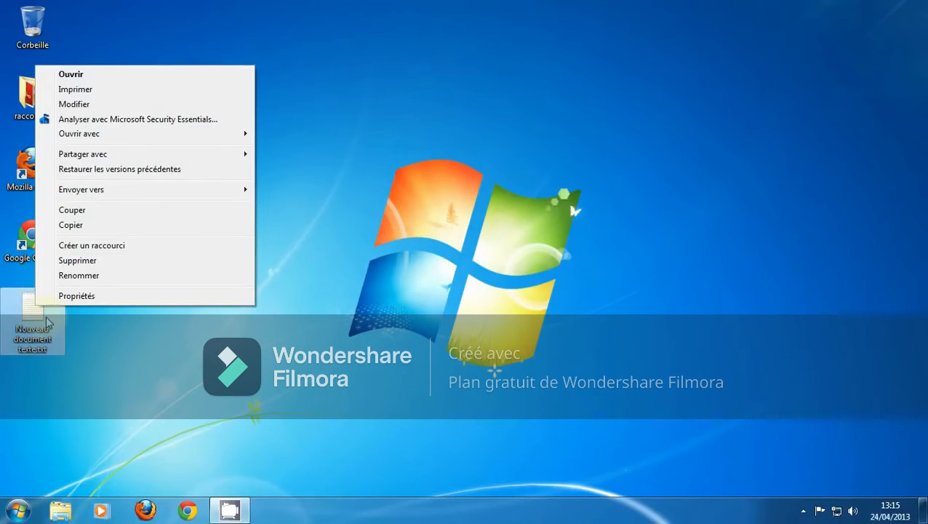
left_click(95, 265)
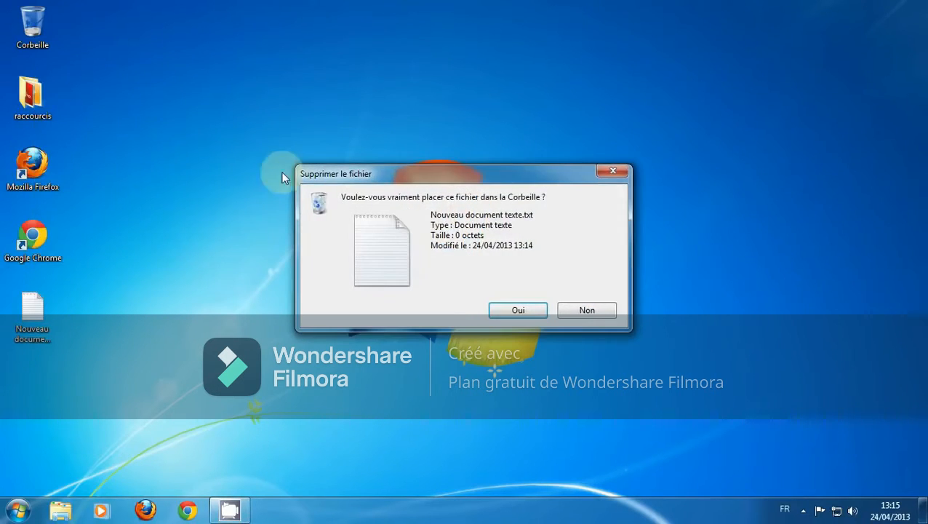
left_click(509, 309)
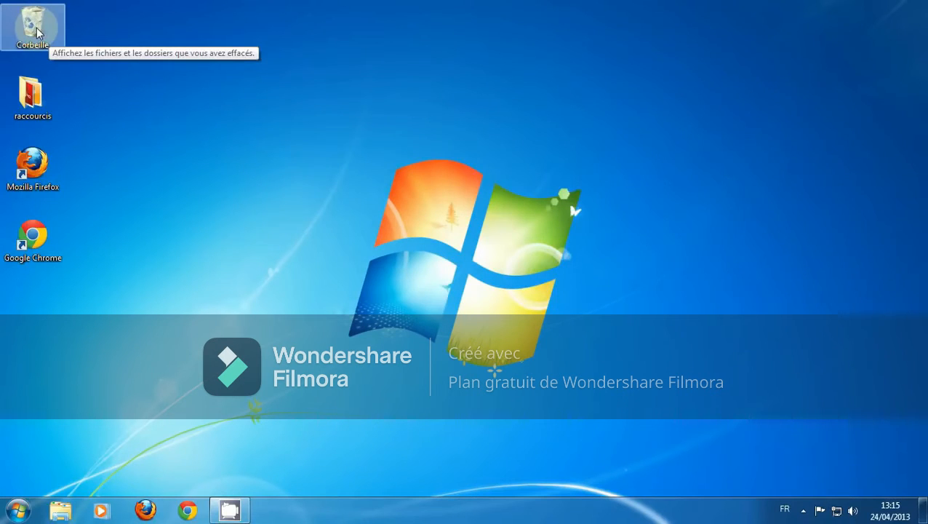
Empty the Recycle Bin and confirm the permanent deletion of the text document
right_click(38, 33)
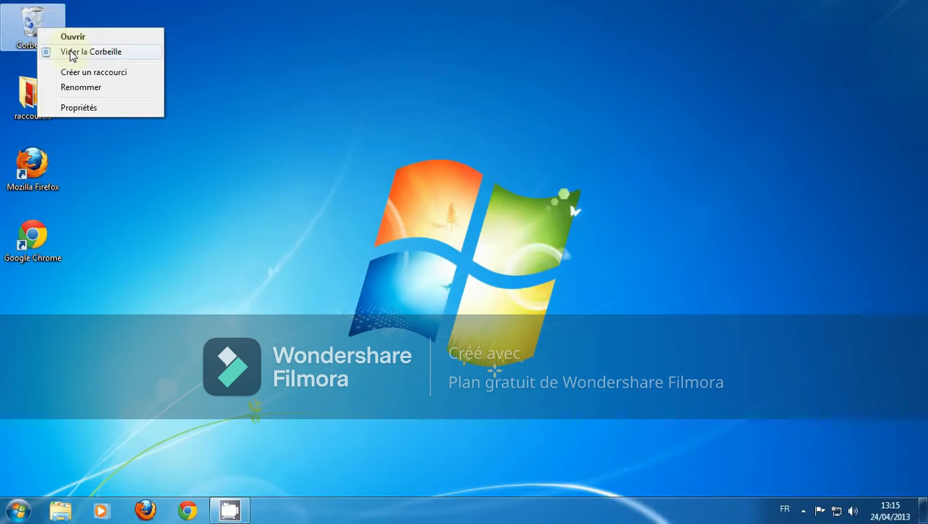
left_click(103, 53)
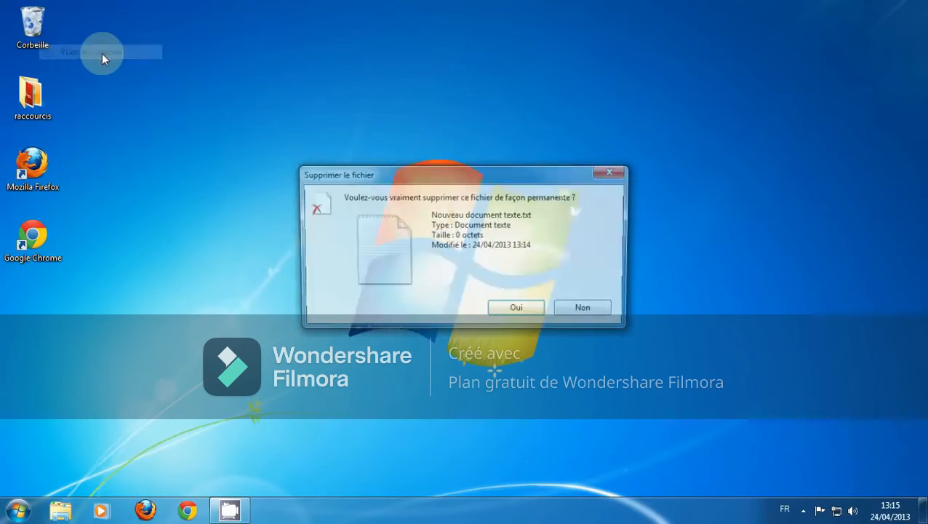
left_click(519, 311)
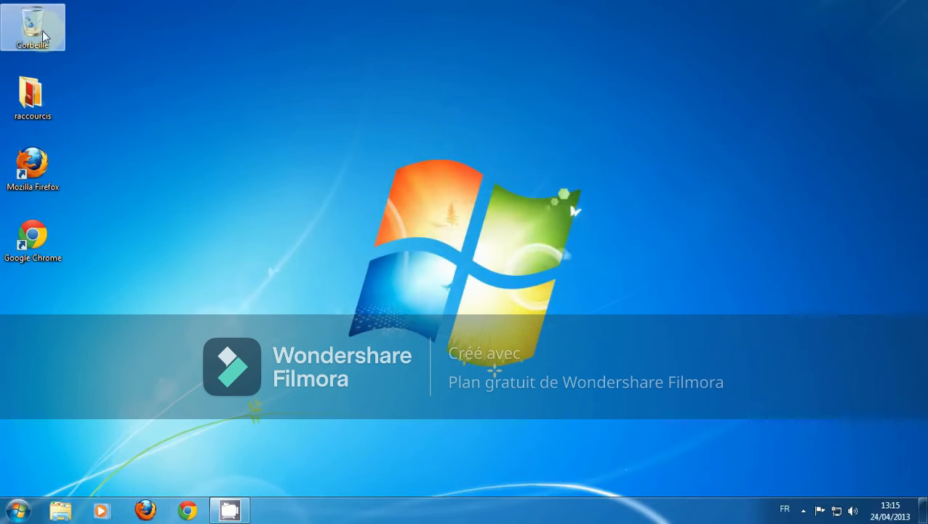
Open the screen resolution settings from the desktop and examine the list of available displays
right_click(361, 203)
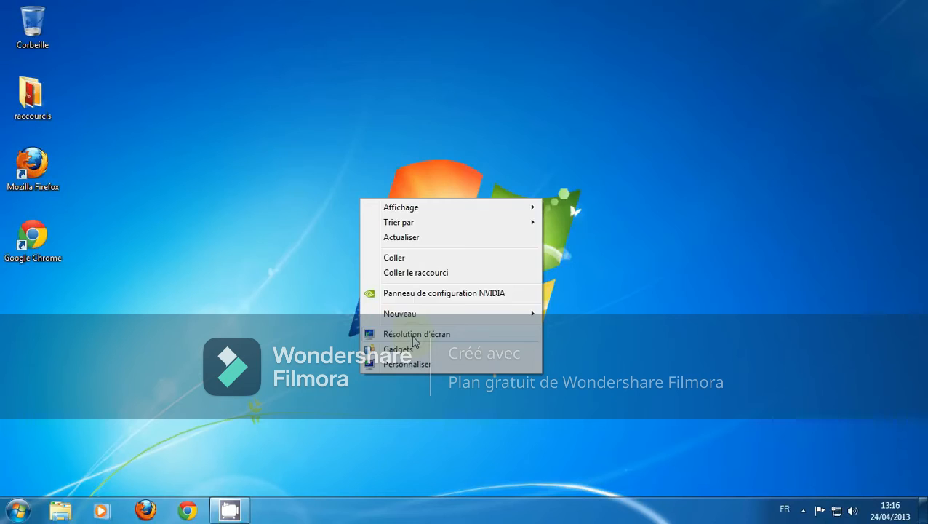
left_click(414, 334)
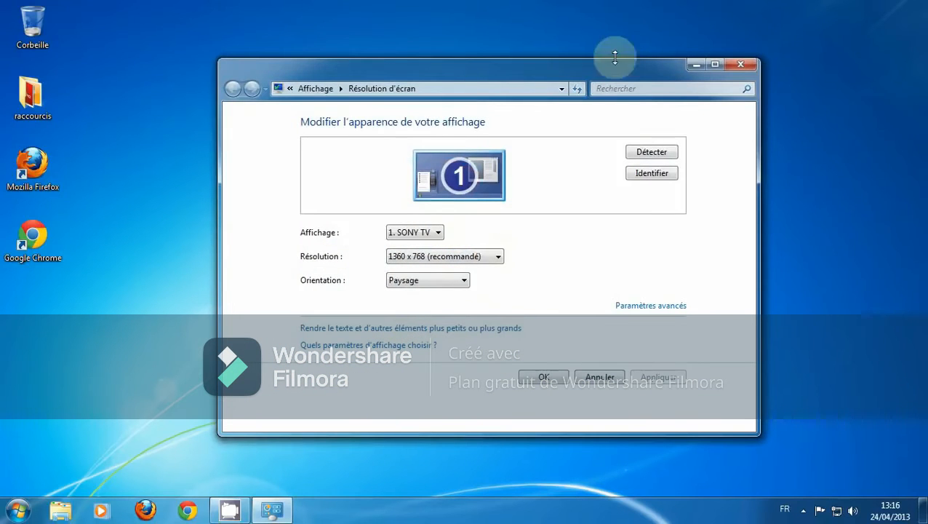
left_click(440, 236)
left_click(440, 237)
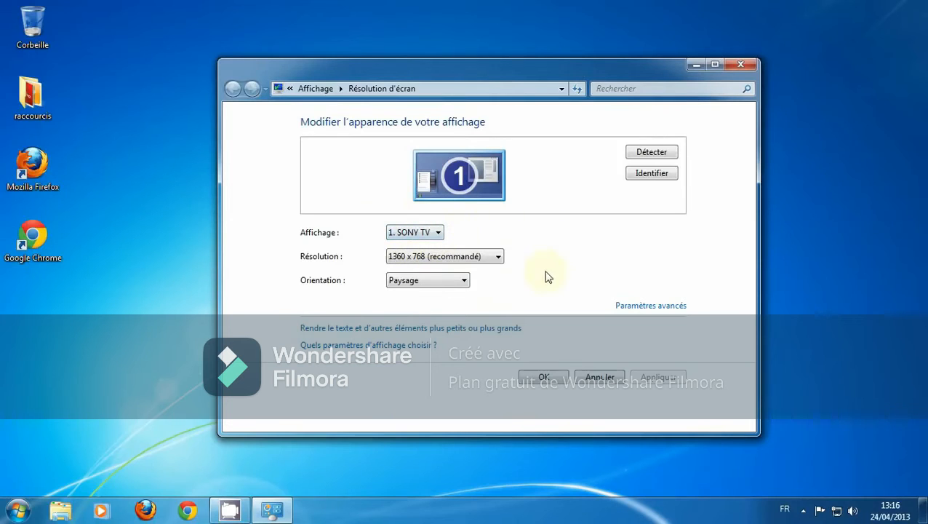
Try different screen resolutions by selecting 1280 x 768, 1360 x 768 and 800 x 600 without applying them
left_click(499, 257)
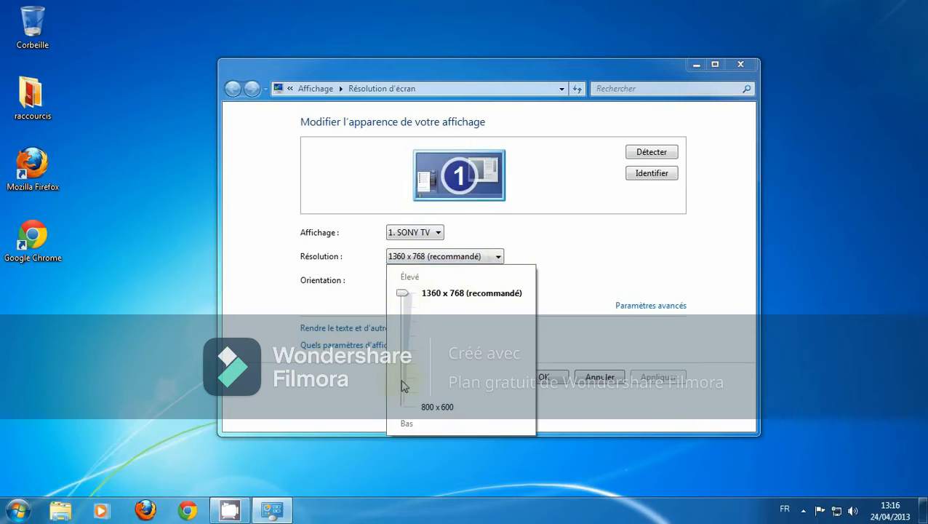
left_click_drag(405, 298, 408, 352)
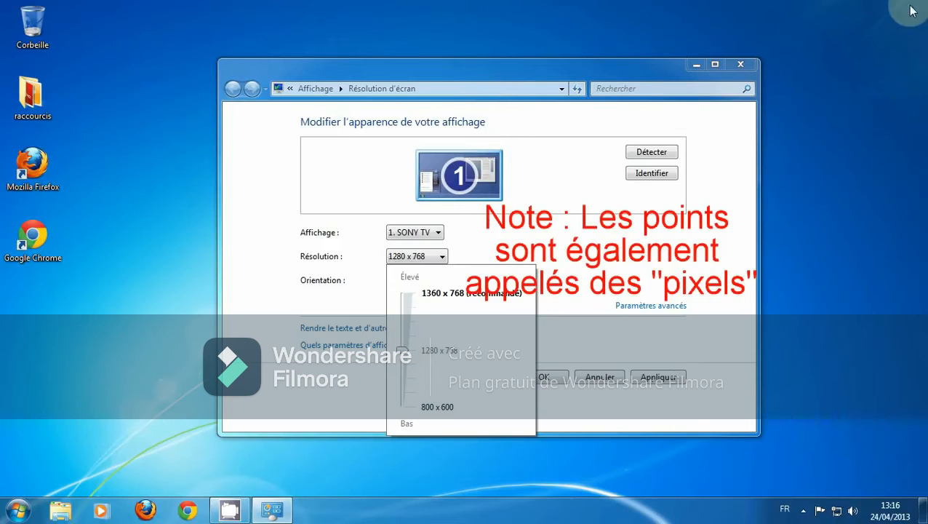
left_click_drag(405, 367, 404, 293)
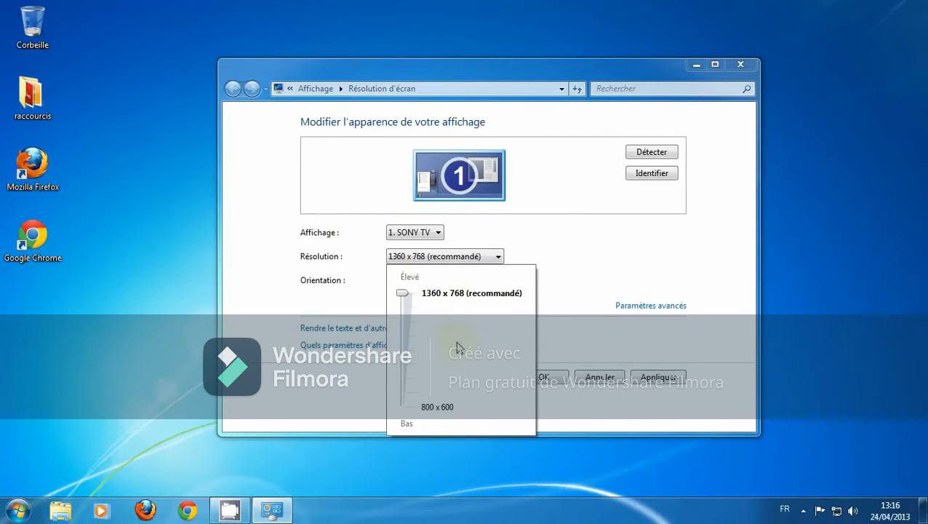
left_click_drag(401, 297, 402, 318)
left_click_drag(402, 343, 405, 409)
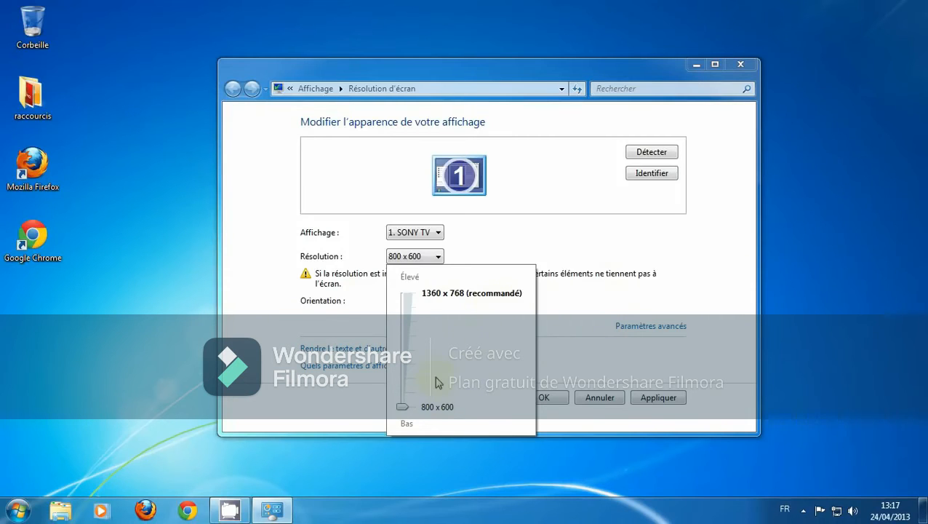
Set the screen resolution back to the recommended 1360 x 768 and confirm the display settings
left_click_drag(400, 412, 409, 293)
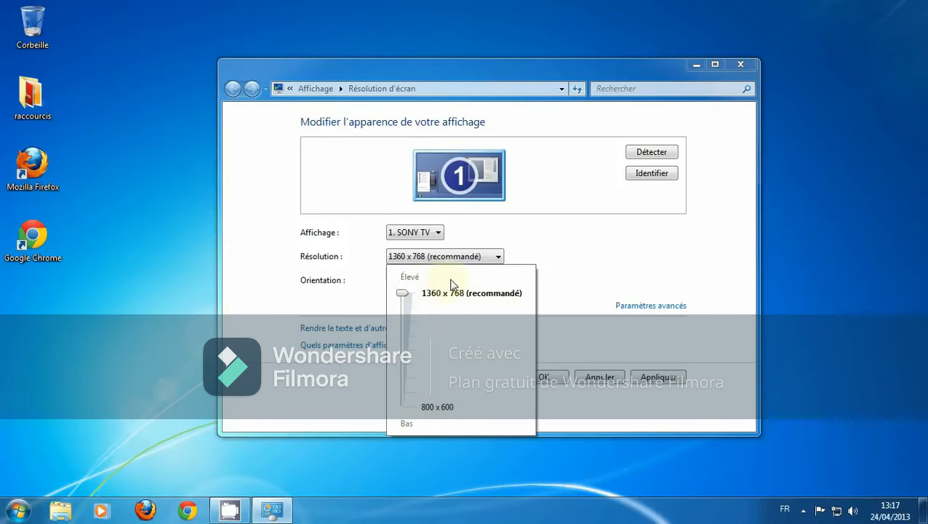
left_click(500, 259)
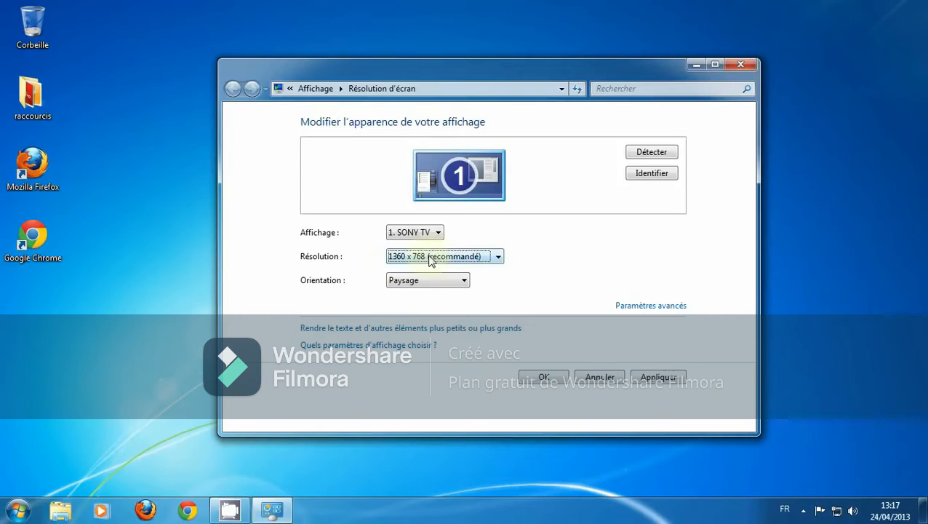
left_click(542, 378)
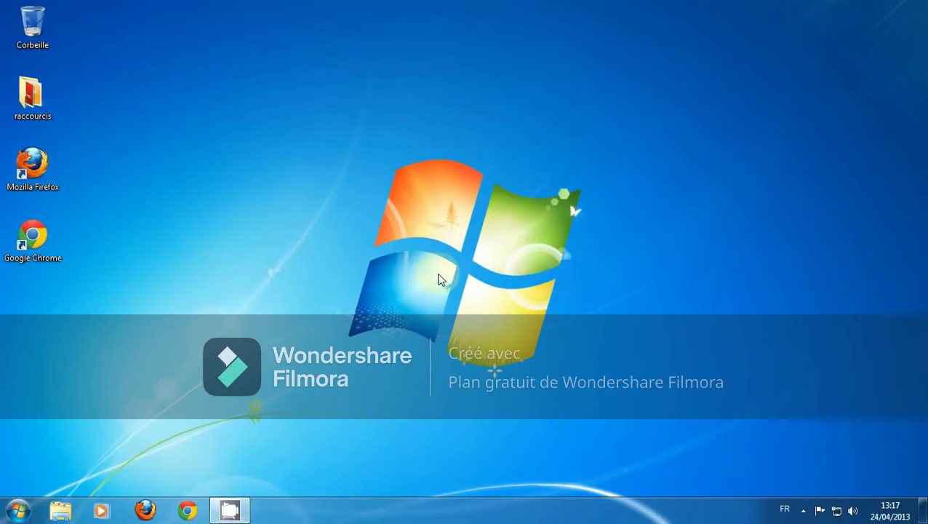
Open the desktop gadget gallery and place the Calendrier gadget in the upper-right area of the desktop
right_click(439, 279)
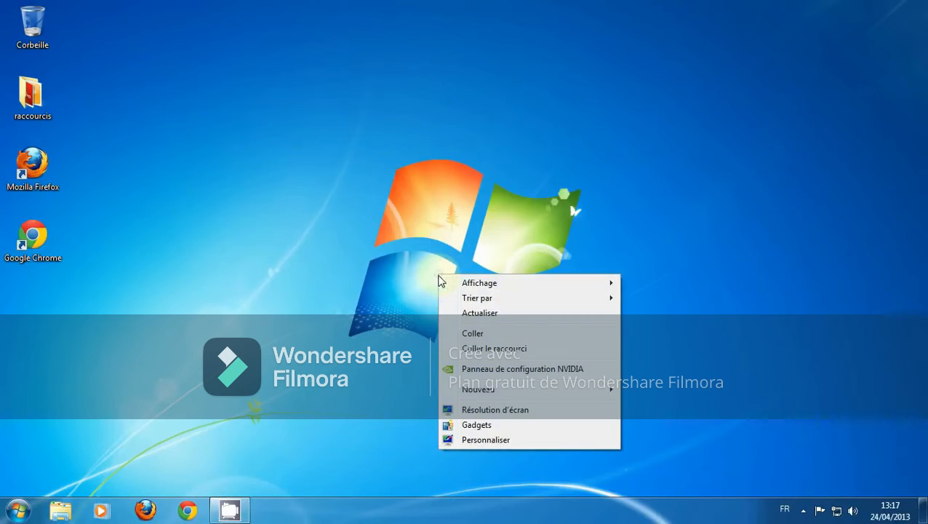
left_click(480, 424)
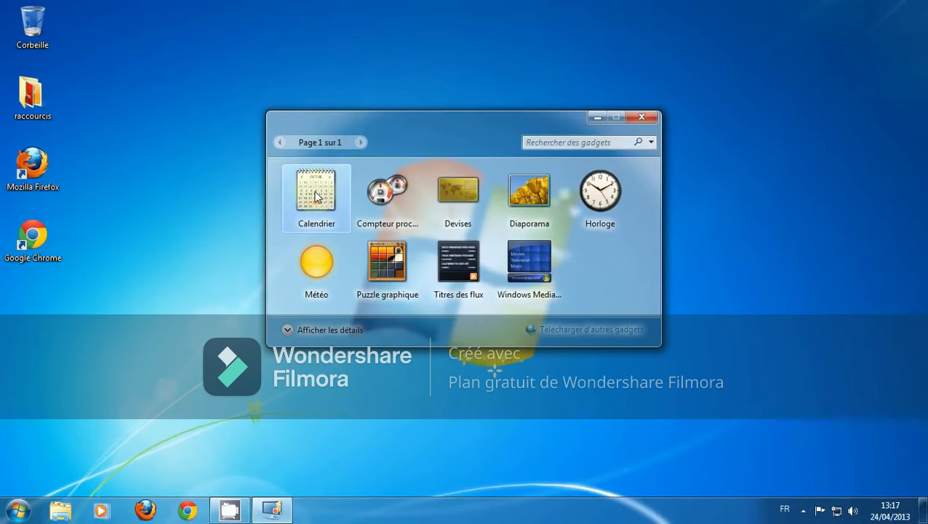
left_click_drag(315, 195, 743, 71)
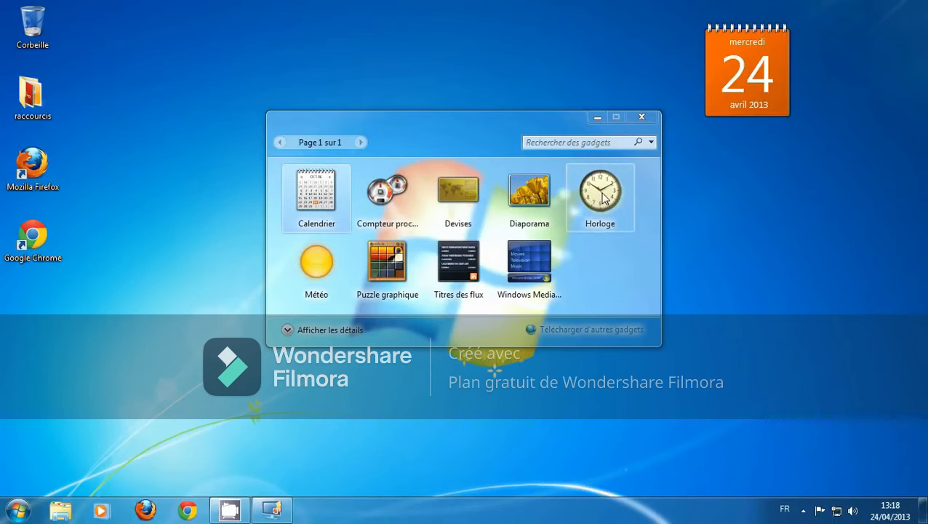
Place the Horloge gadget on the desktop beside the icon column and close the gadget gallery
left_click_drag(602, 198, 168, 85)
mouse_move(168, 85)
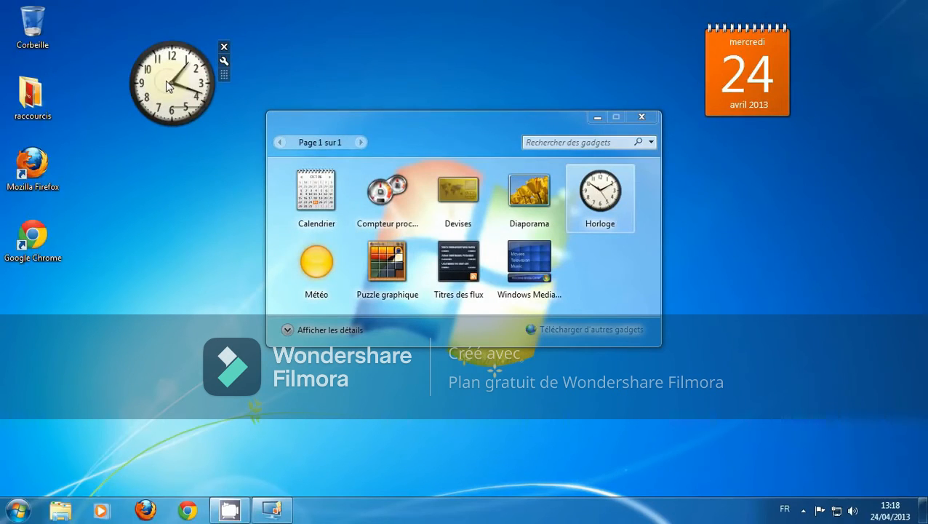
left_click(164, 204)
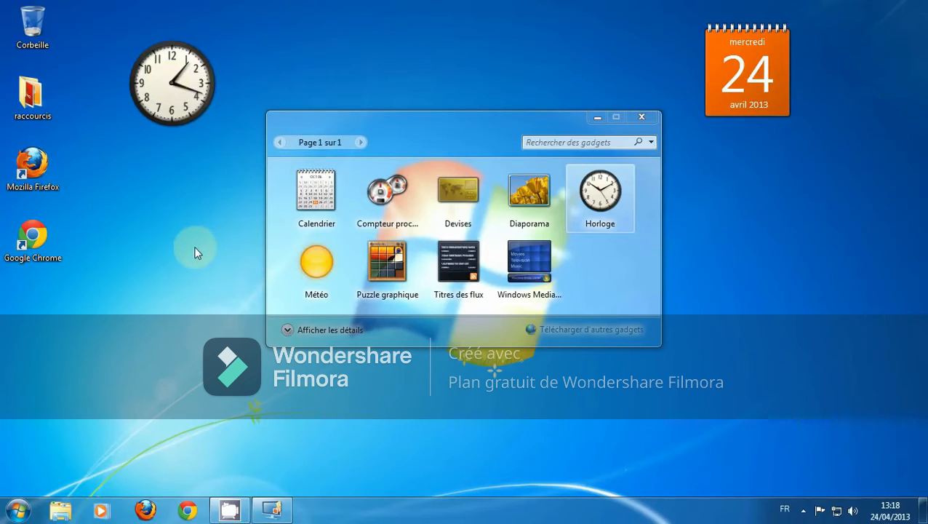
left_click(641, 117)
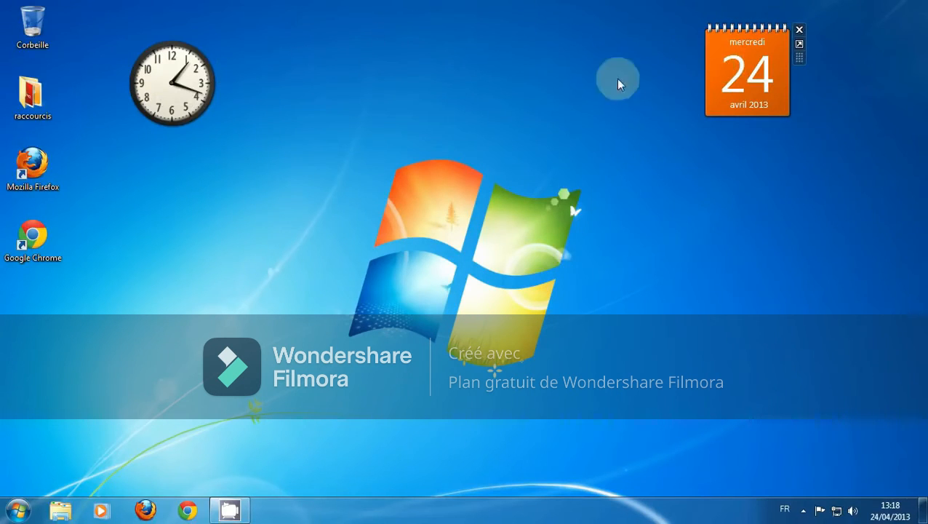
Remove the clock and calendar gadgets from the desktop
mouse_move(175, 84)
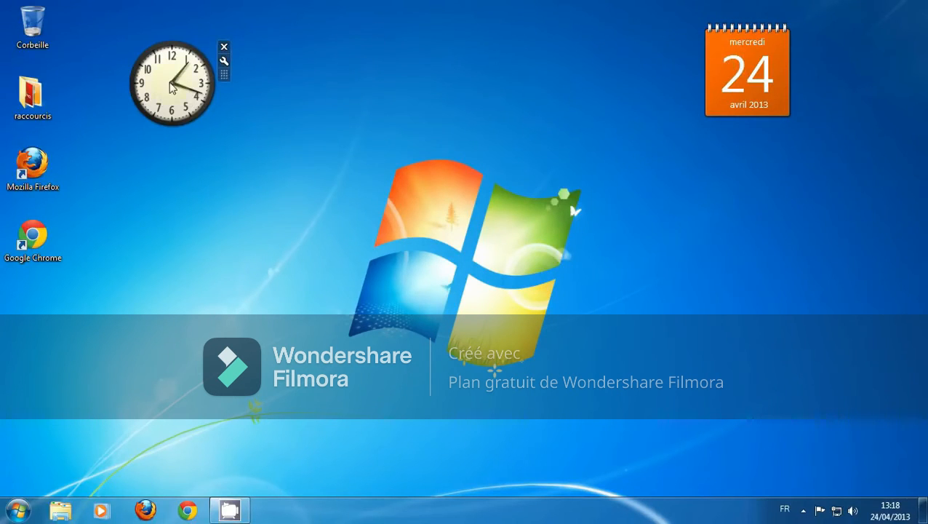
left_click(224, 49)
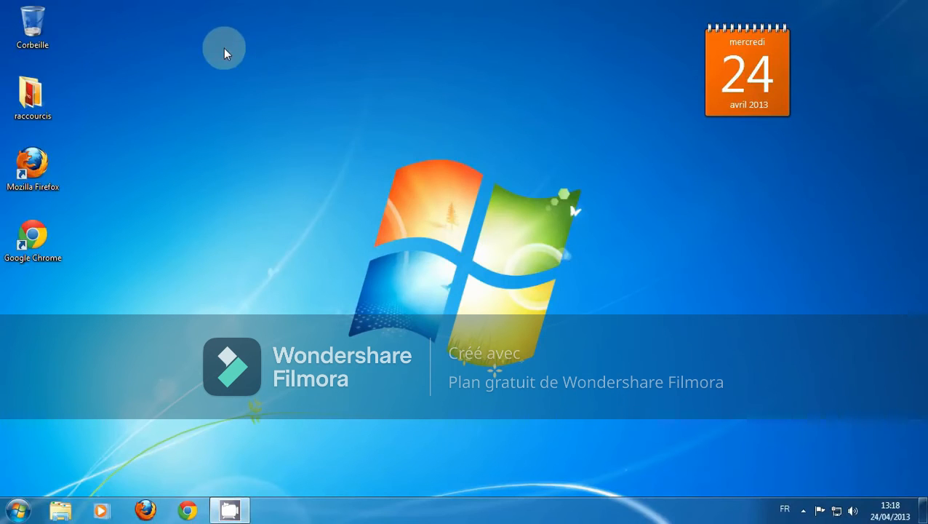
mouse_move(756, 84)
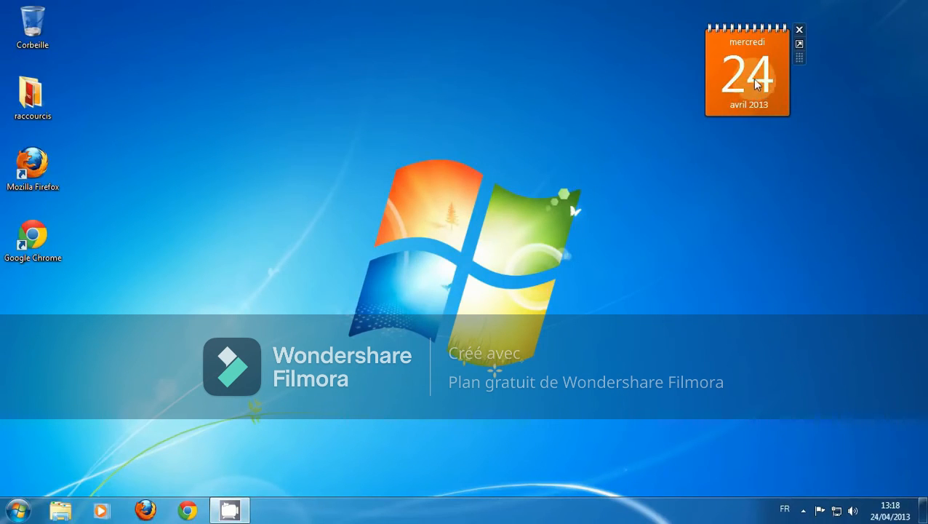
left_click(799, 30)
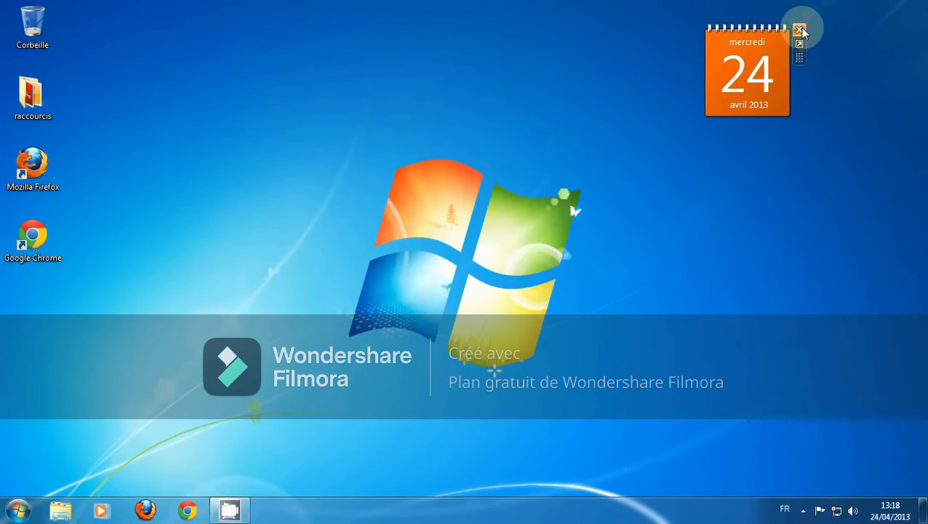
Set the desktop background to the grey picture of laughing figures in the Personnages group and save the changes
right_click(357, 234)
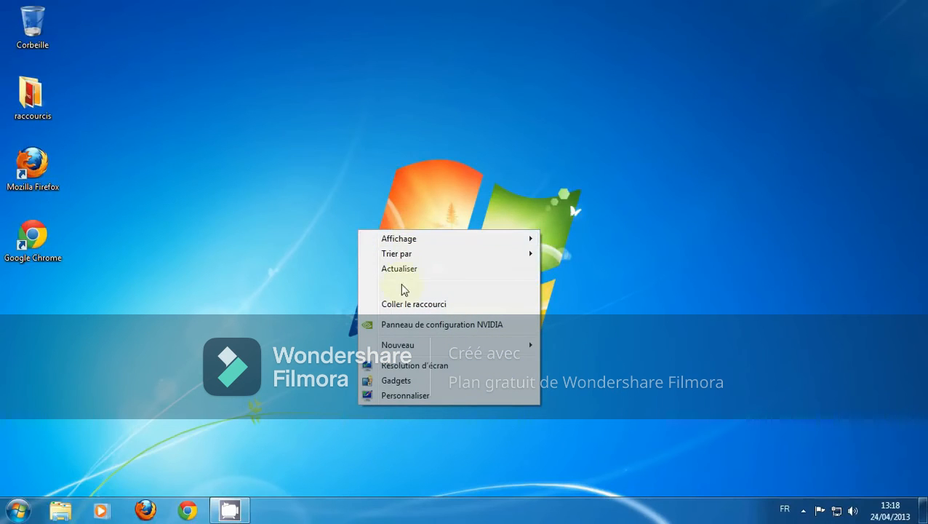
left_click(403, 396)
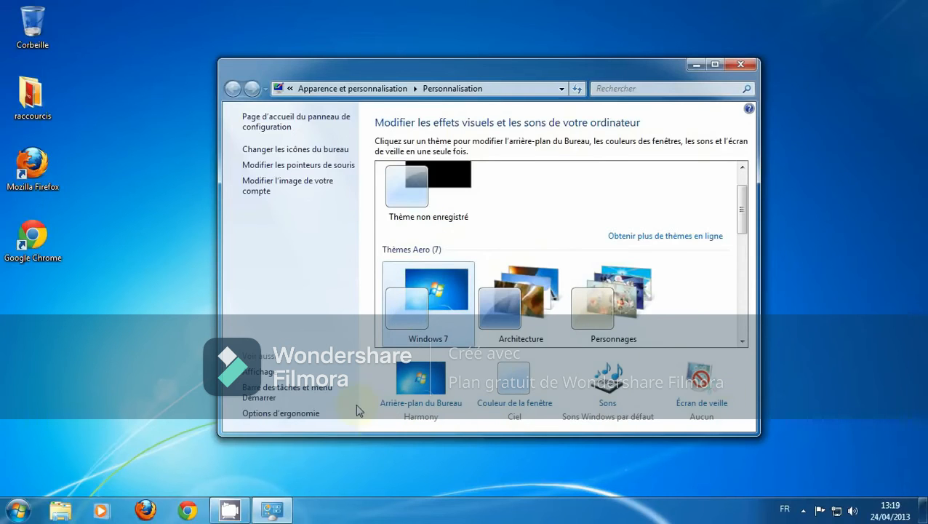
left_click(425, 408)
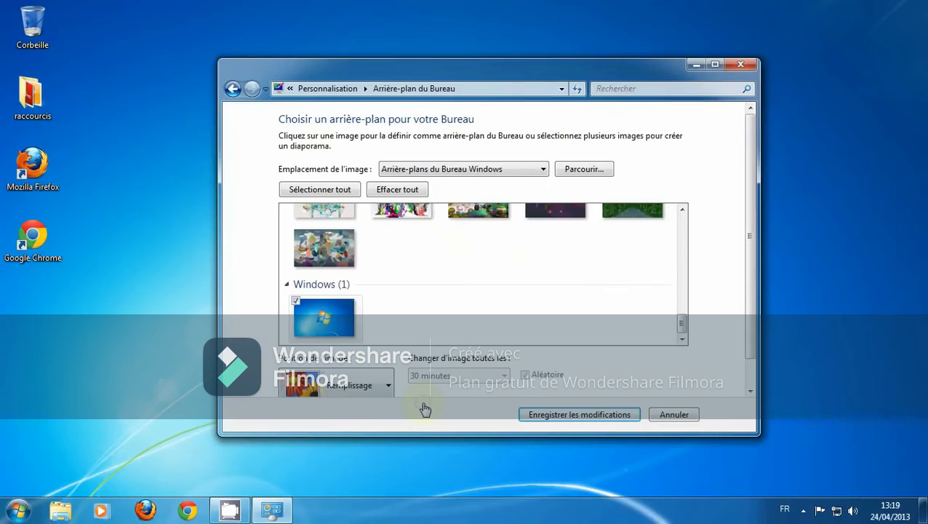
left_click_drag(682, 323, 689, 303)
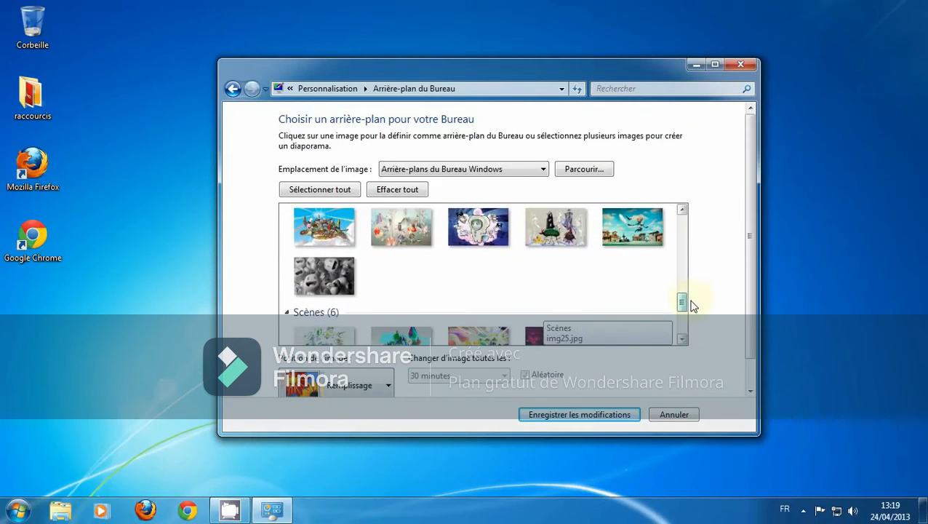
left_click(327, 277)
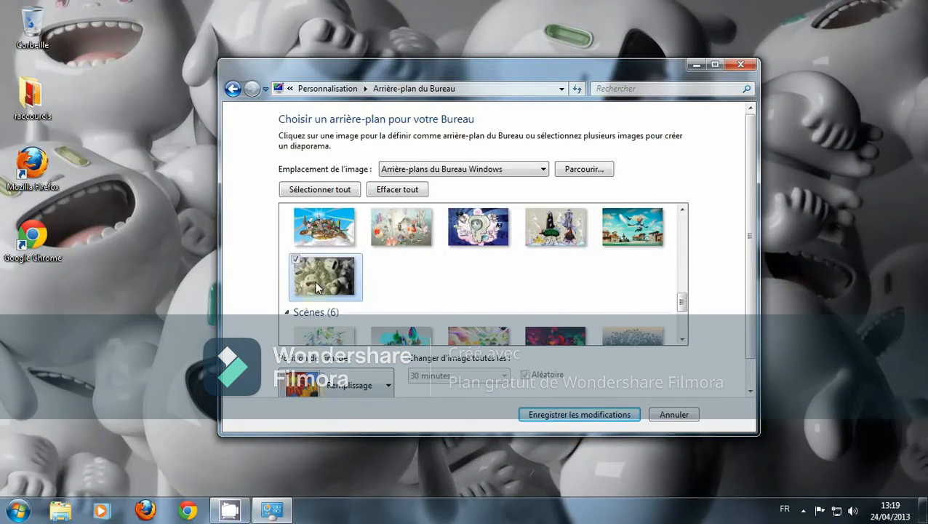
left_click(603, 414)
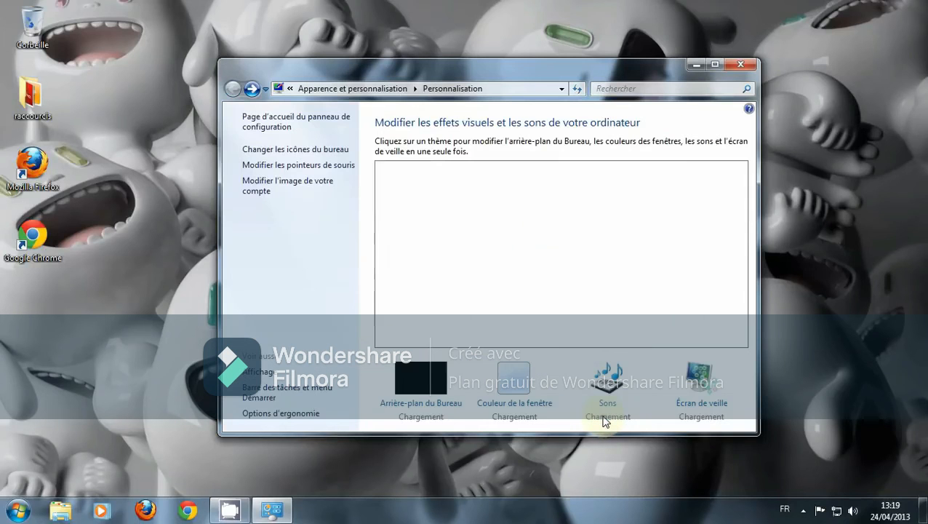
Select the blue Windows logo picture in the Windows group as the desktop background and review the image position options
left_click(425, 406)
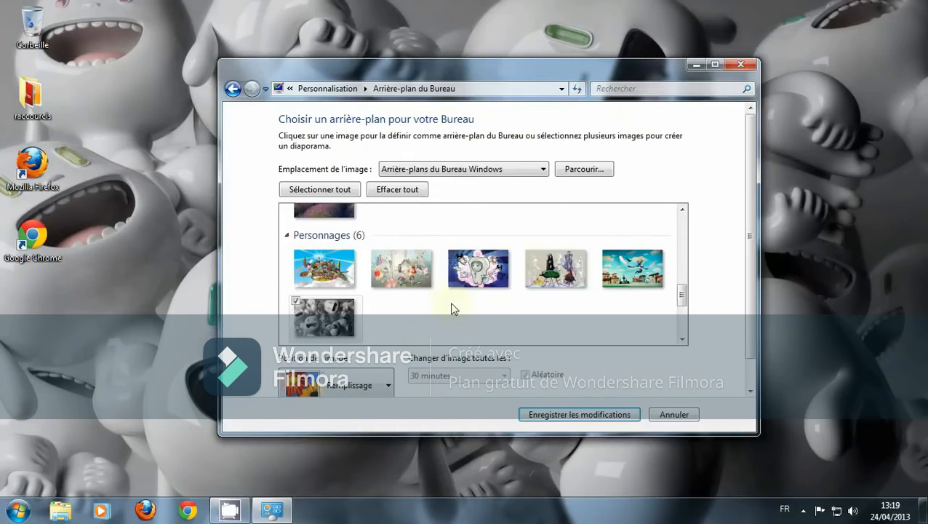
scroll(682, 294, "down", 5)
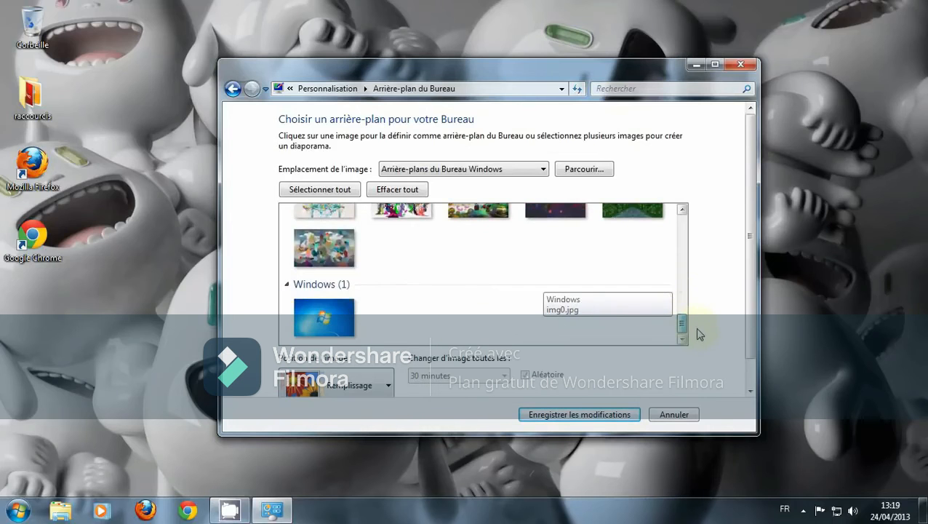
left_click(331, 326)
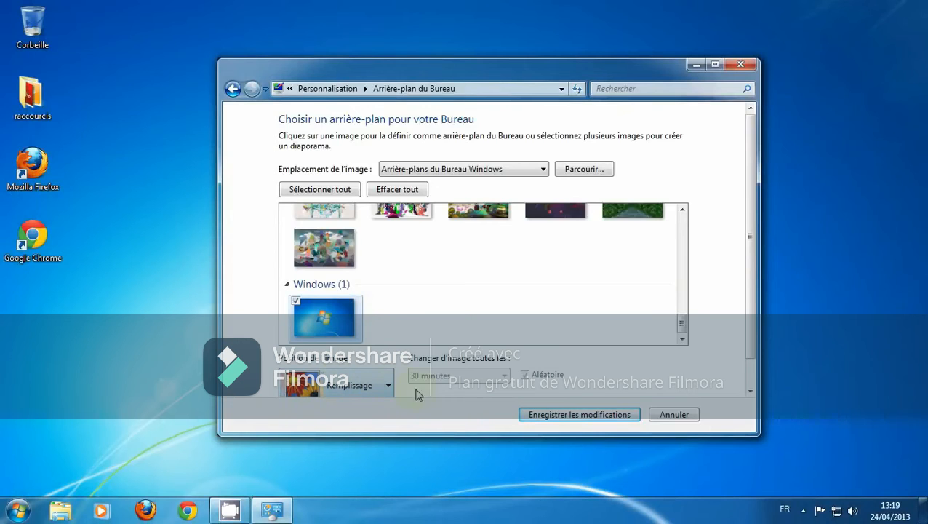
left_click(387, 389)
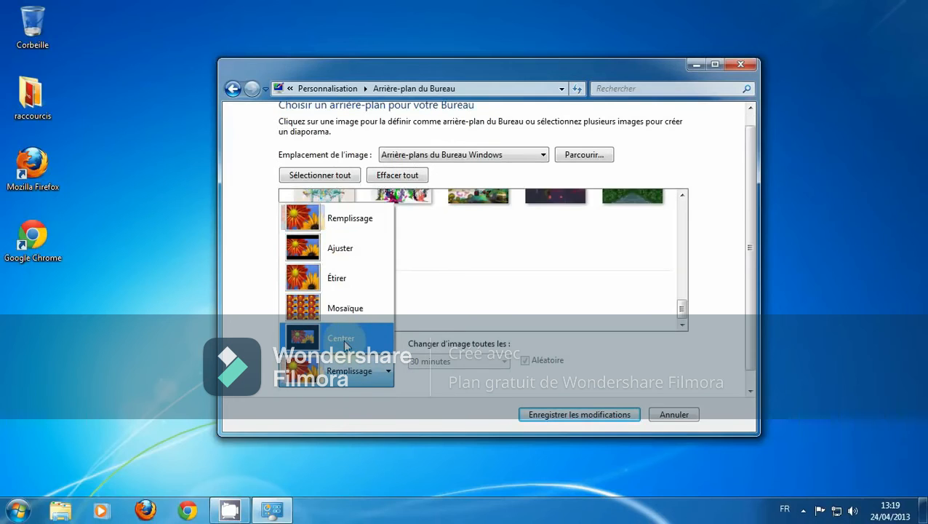
left_click(444, 383)
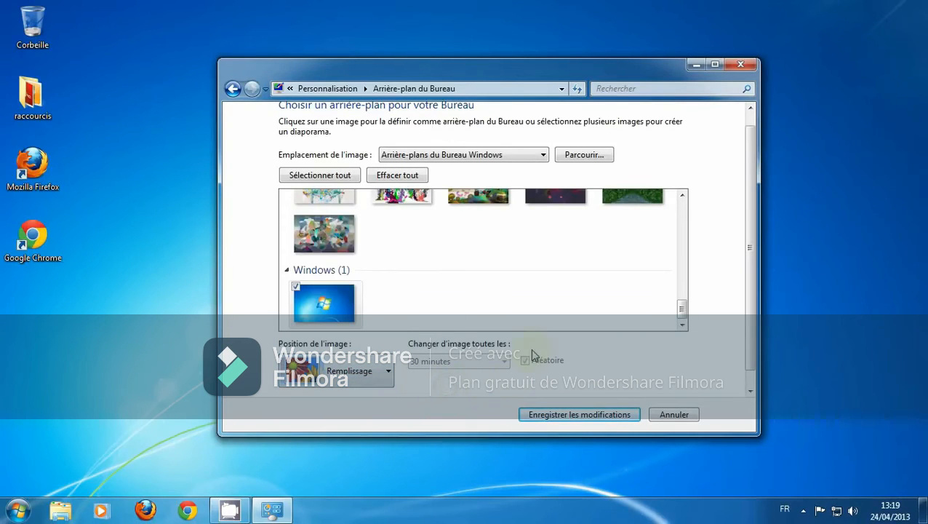
Try a background slideshow of the first four Scènes pictures and review the available image change intervals
left_click_drag(682, 306, 684, 300)
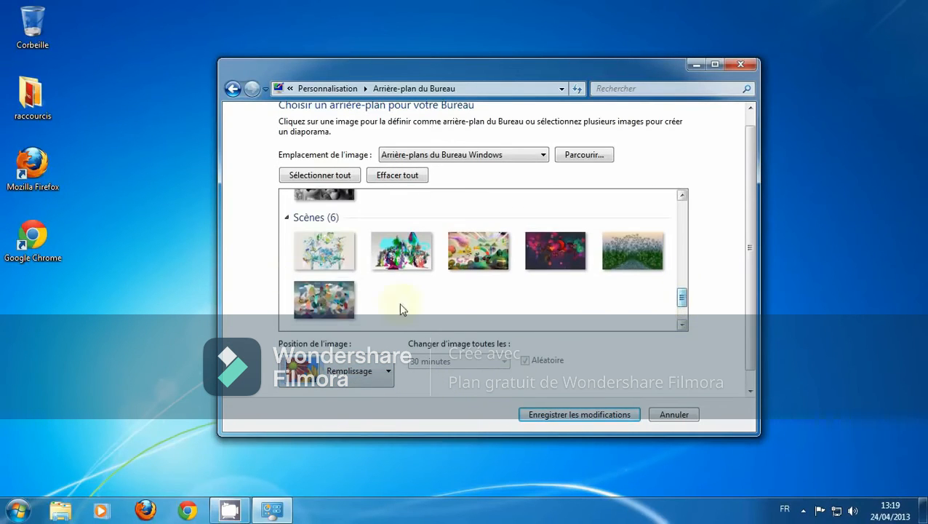
left_click(322, 252)
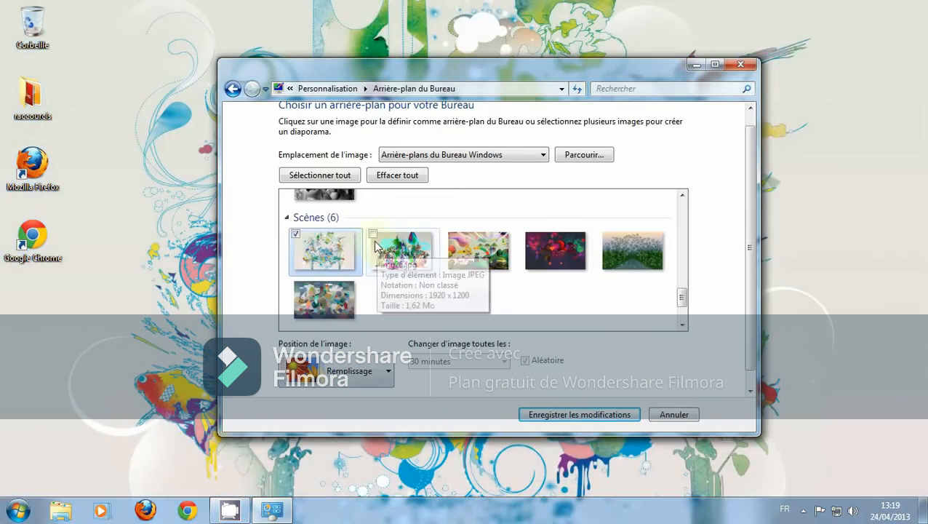
left_click(374, 234)
left_click(450, 234)
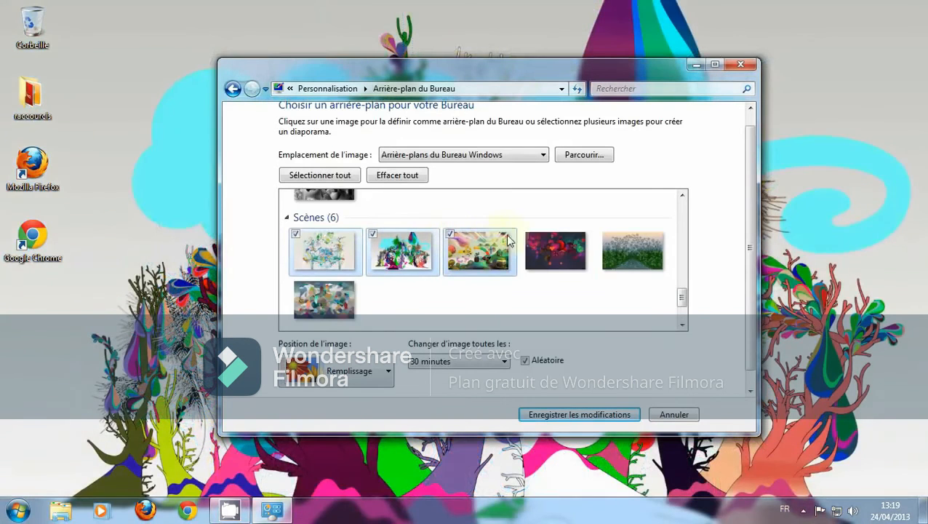
left_click(530, 235)
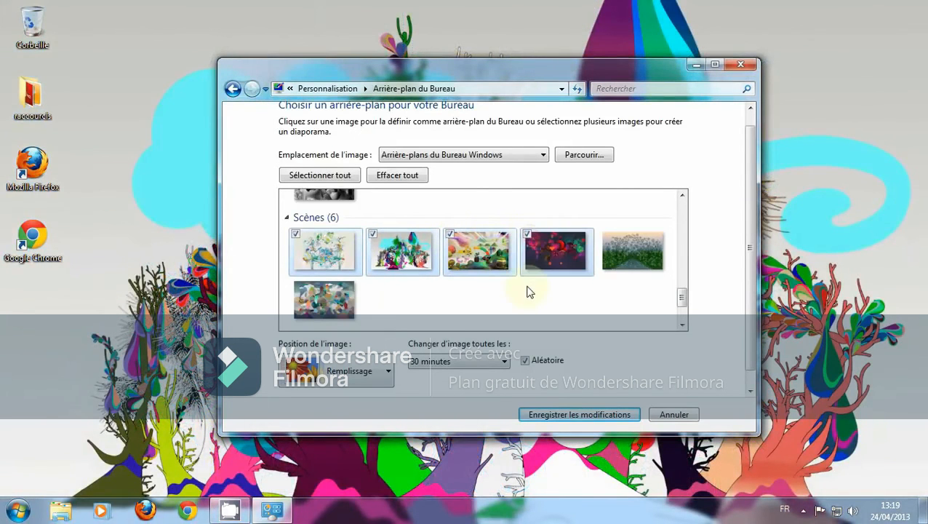
left_click(461, 363)
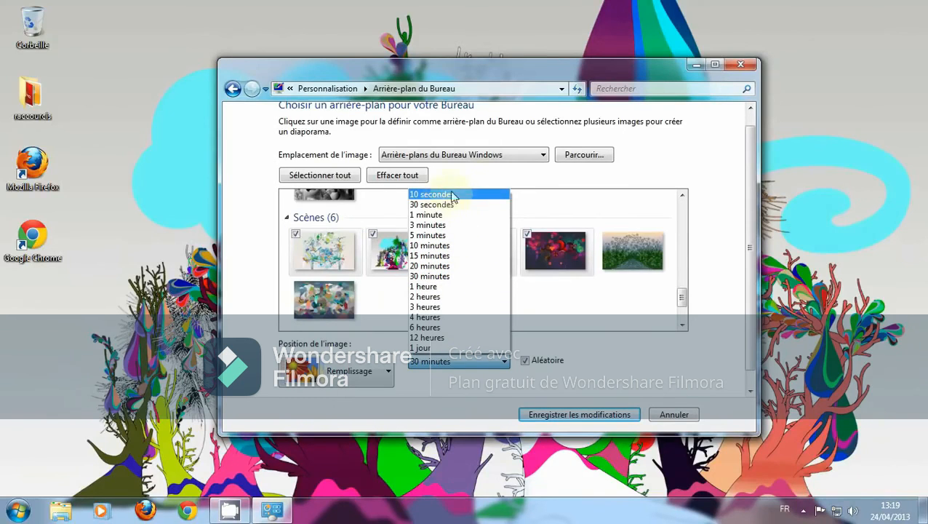
left_click(622, 358)
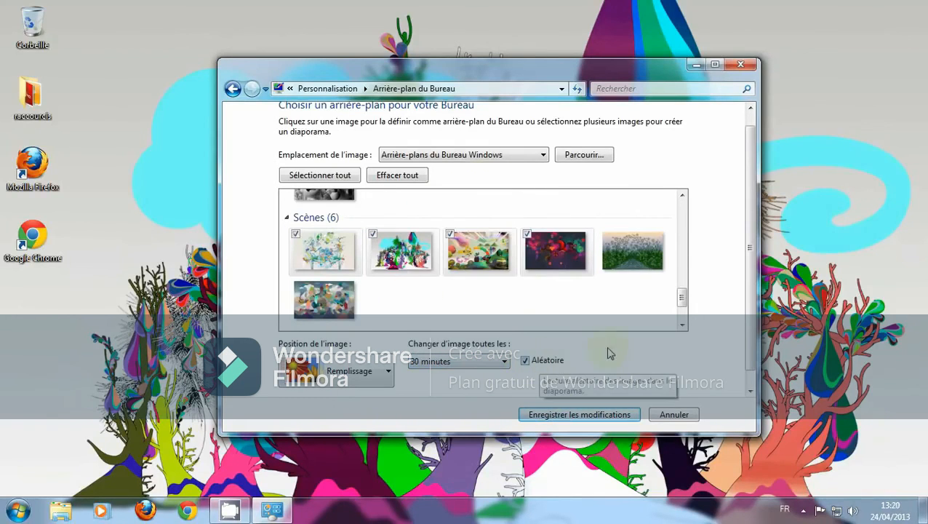
Set the desktop background to the single picture in the Windows group and save the changes
left_click_drag(680, 293, 684, 309)
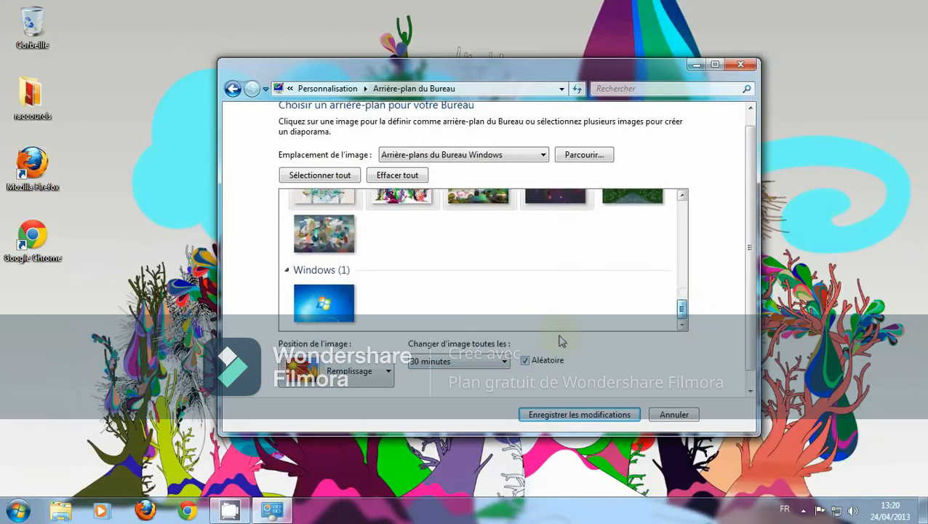
left_click(323, 301)
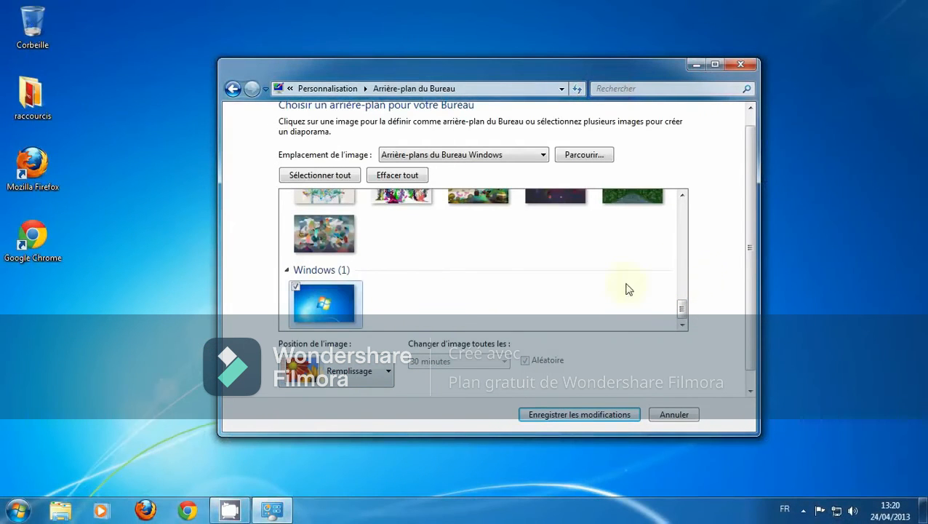
left_click_drag(682, 307, 684, 300)
left_click_drag(682, 302, 683, 311)
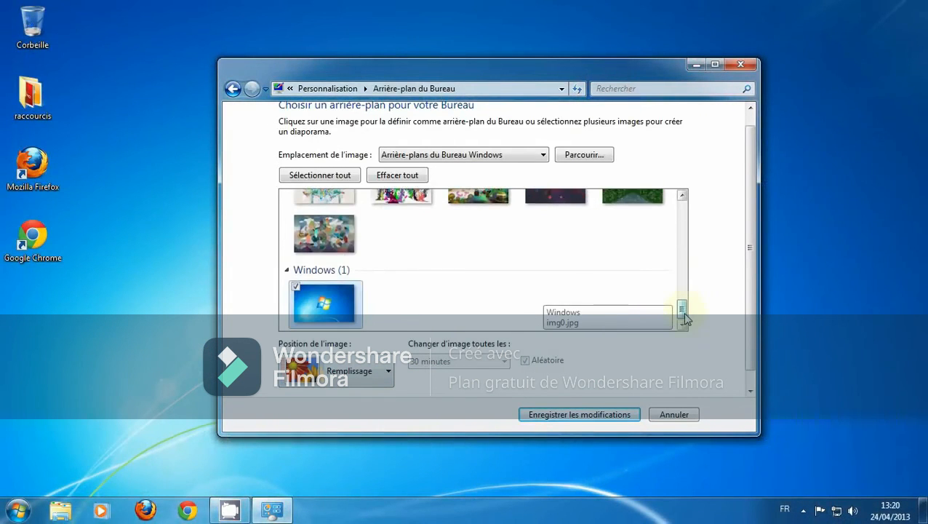
left_click(617, 413)
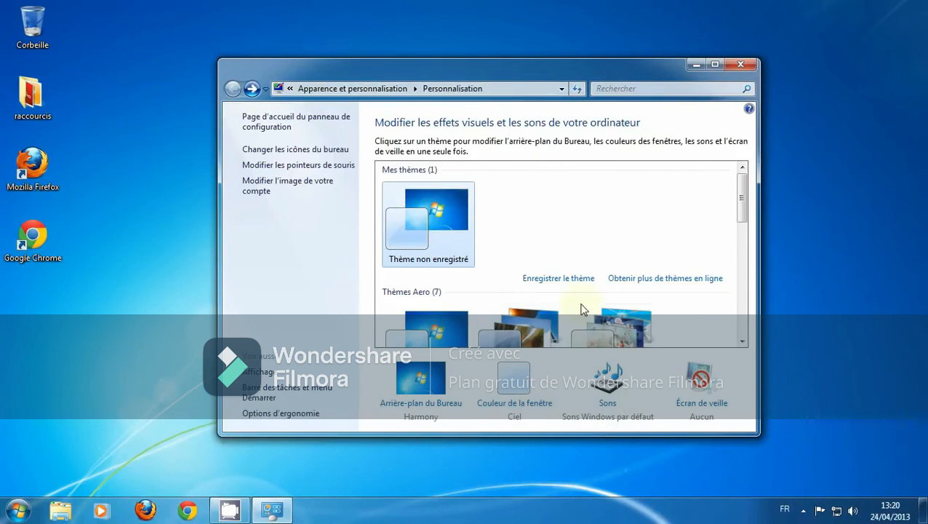
Try the Fuchsia, green, Soleil, orange and Rubis window colours, and save with Ciel selected again
left_click(526, 387)
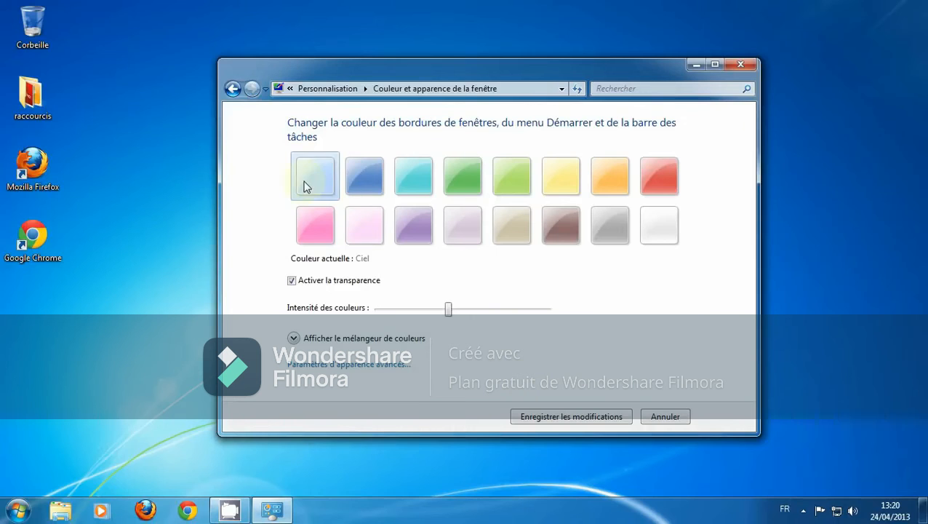
left_click(328, 234)
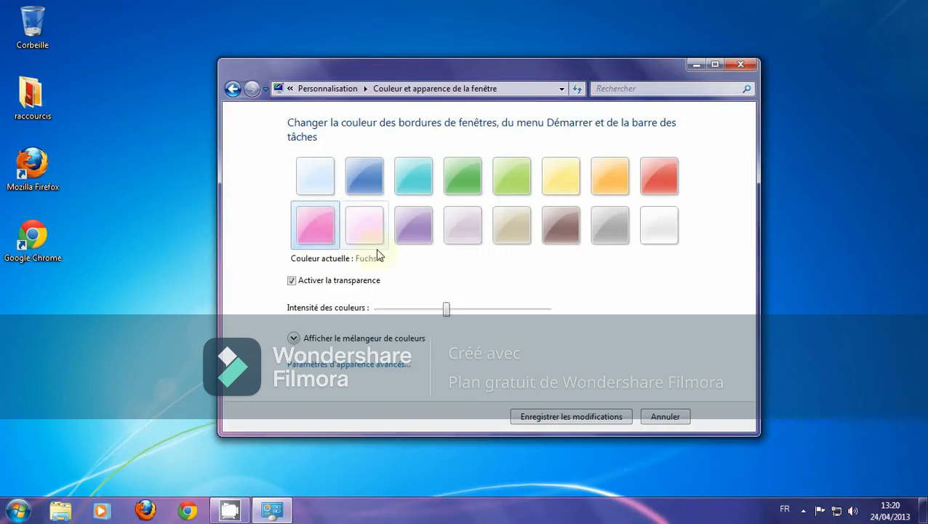
left_click(461, 180)
left_click(560, 179)
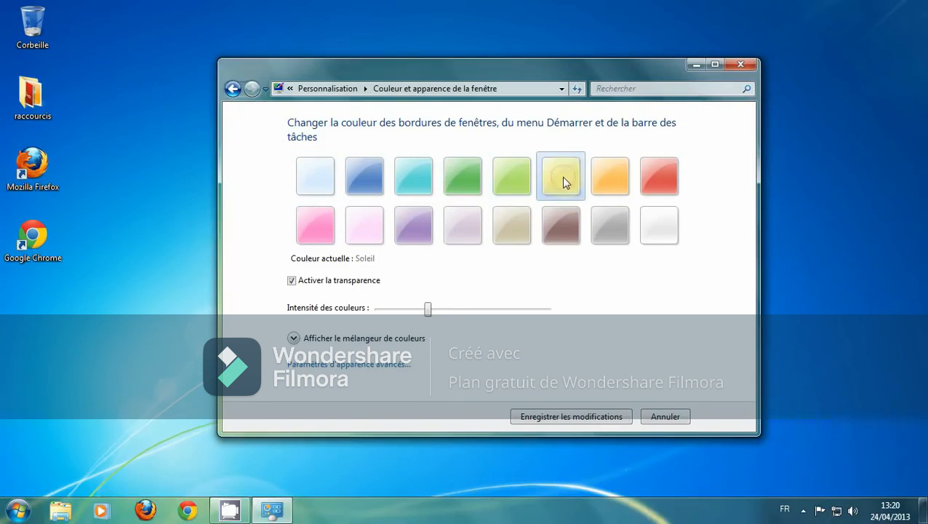
left_click(623, 182)
left_click(658, 179)
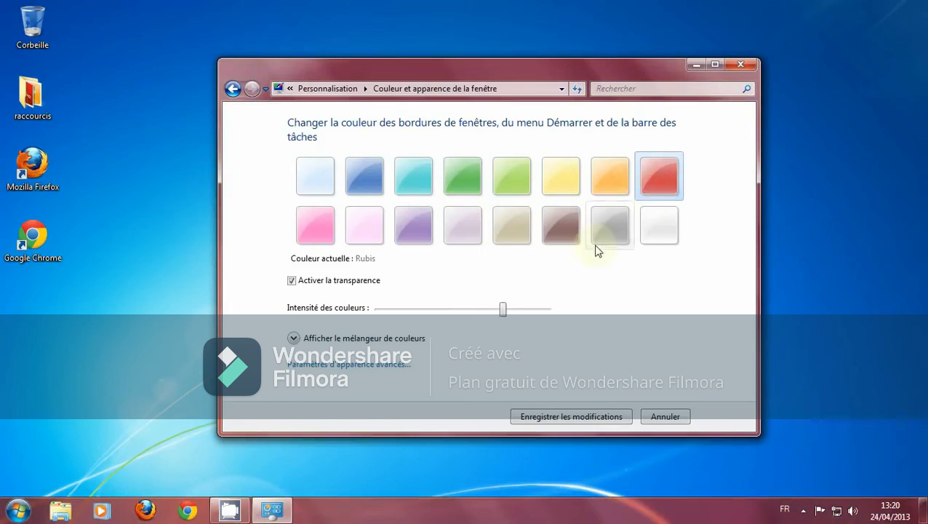
left_click(322, 171)
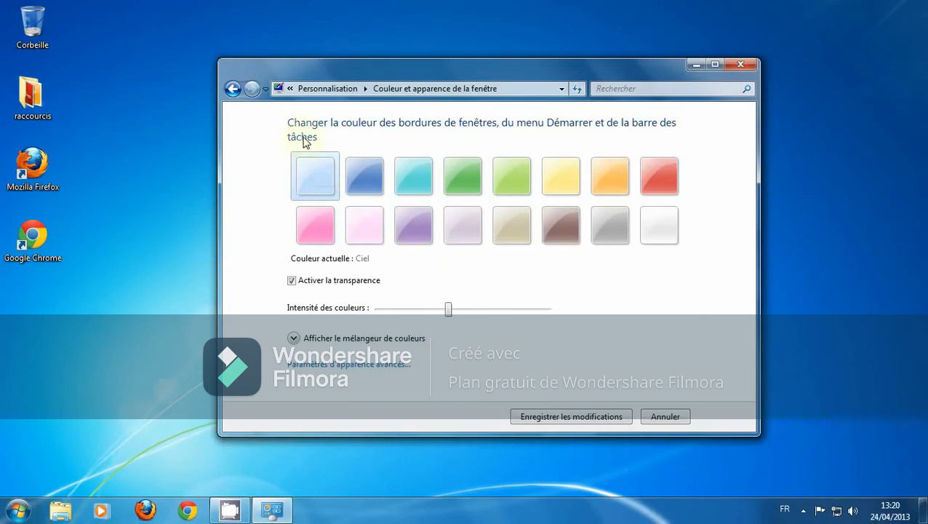
left_click(563, 419)
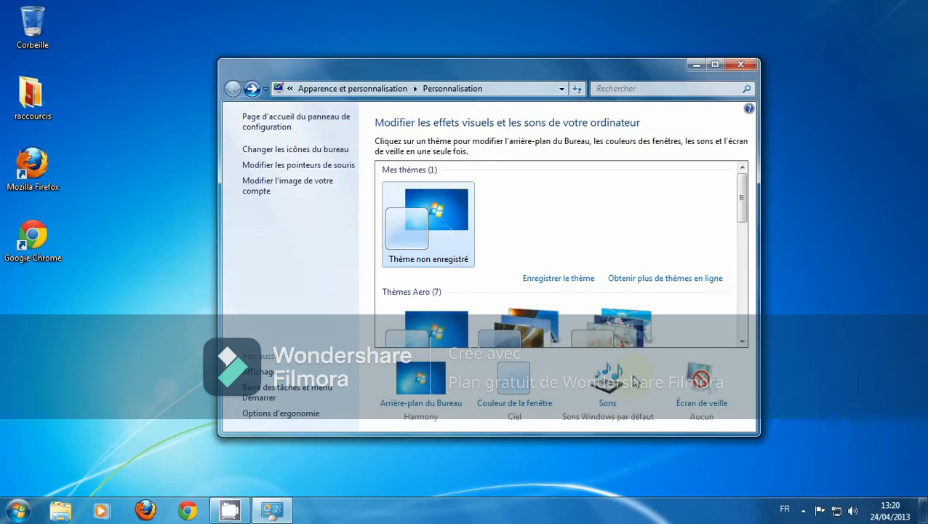
Try the Ballet de lignes and Bulles screen savers in the screen saver settings and cancel the changes
left_click(708, 404)
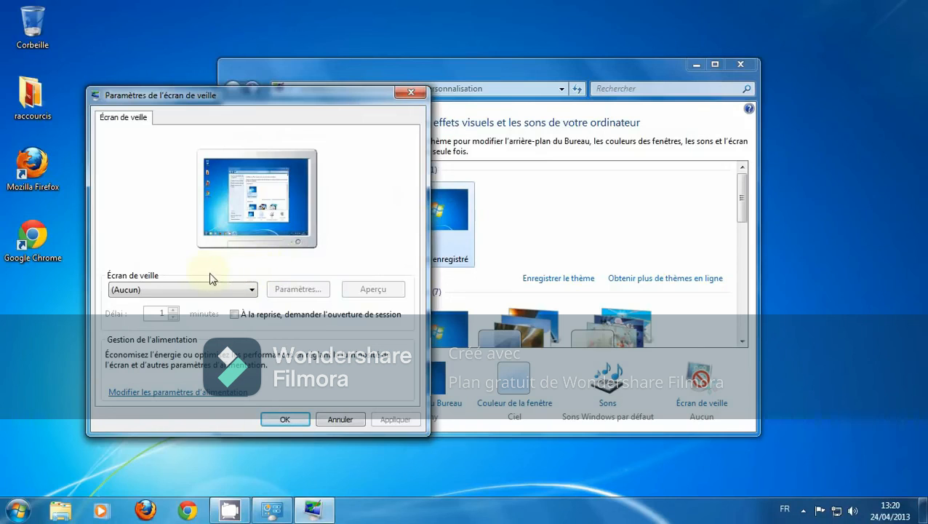
left_click(250, 292)
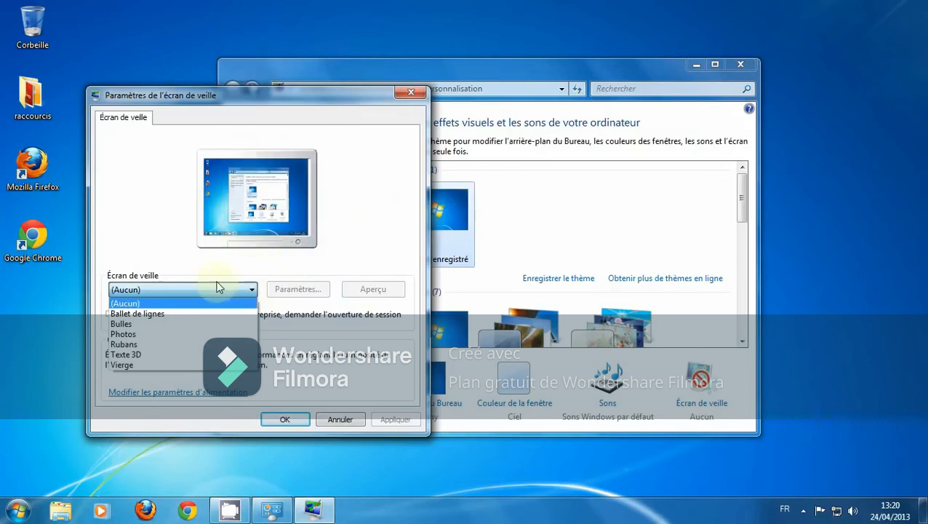
left_click(121, 313)
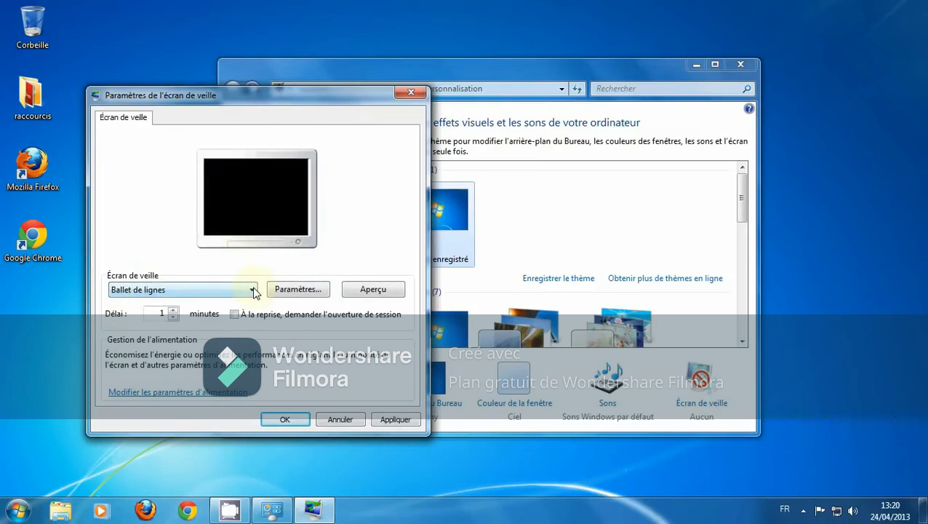
left_click(253, 289)
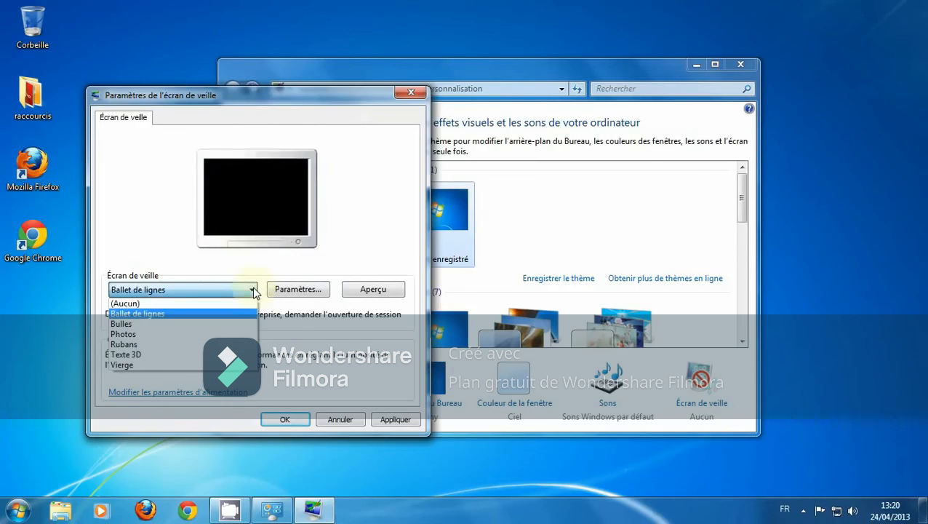
left_click(153, 323)
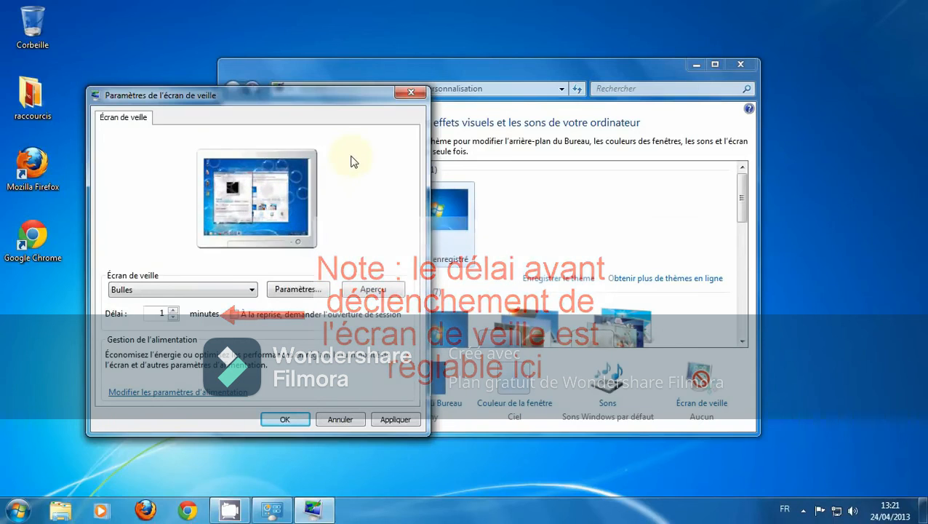
left_click(341, 419)
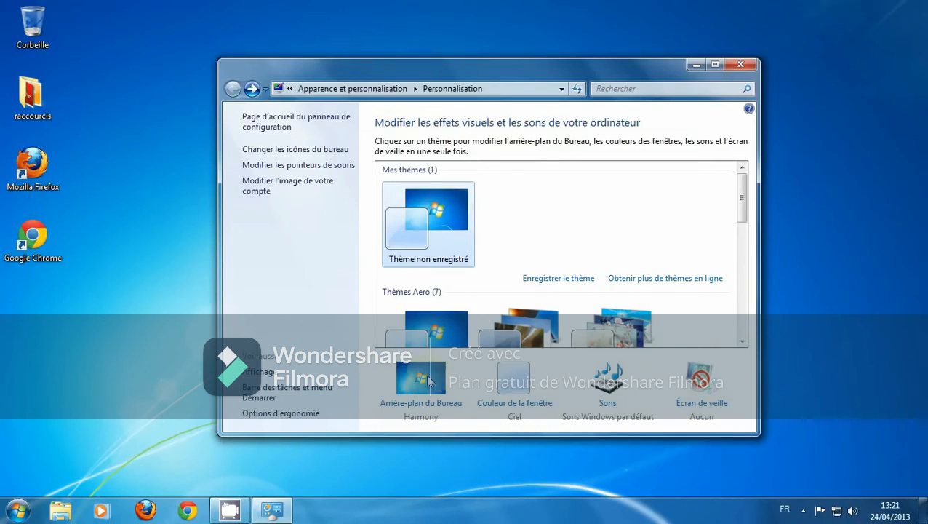
Try the Paysages Aero theme with the window moved aside, and switch back to the unsaved theme in Mes thèmes
left_click_drag(739, 192, 749, 241)
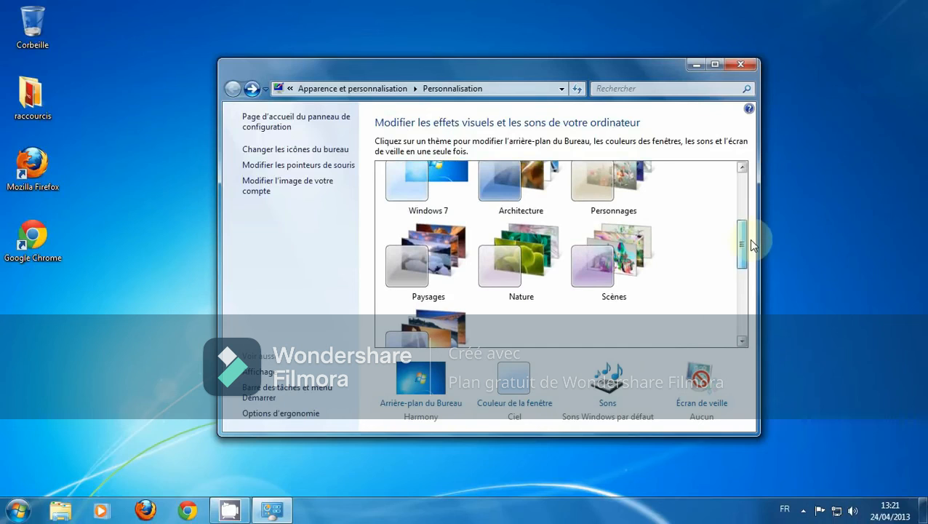
left_click(430, 279)
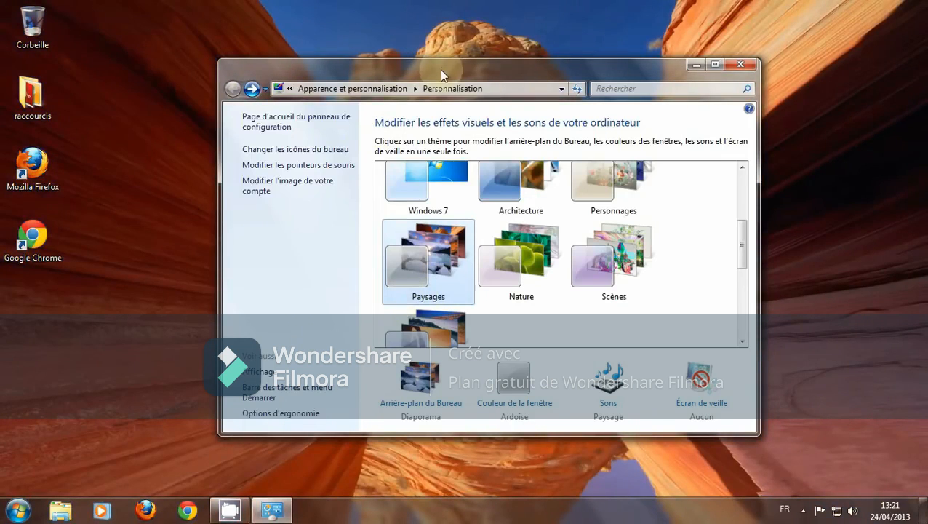
left_click_drag(442, 75, 369, 83)
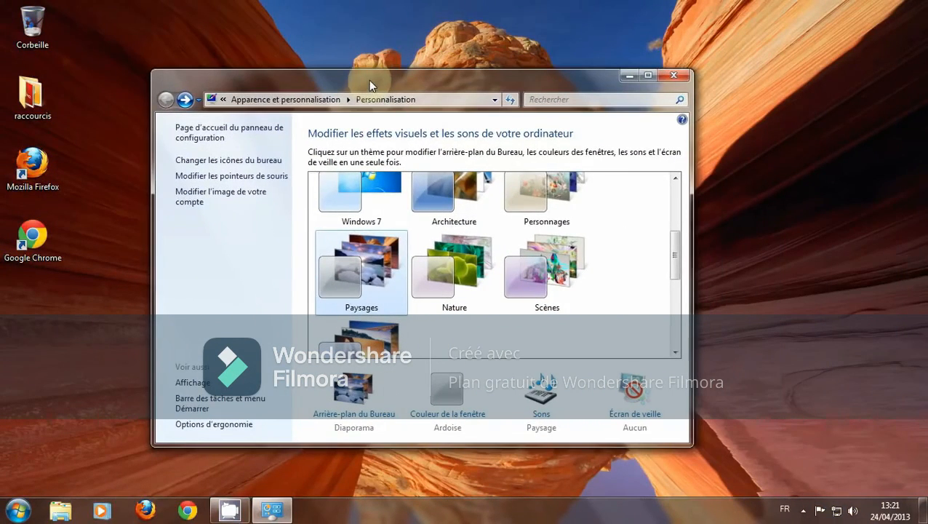
left_click_drag(679, 264, 667, 209)
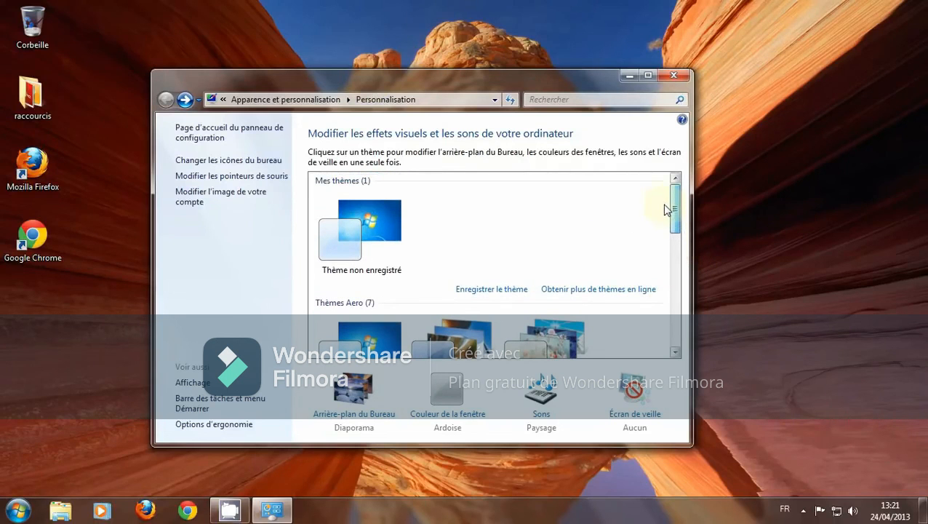
left_click(358, 234)
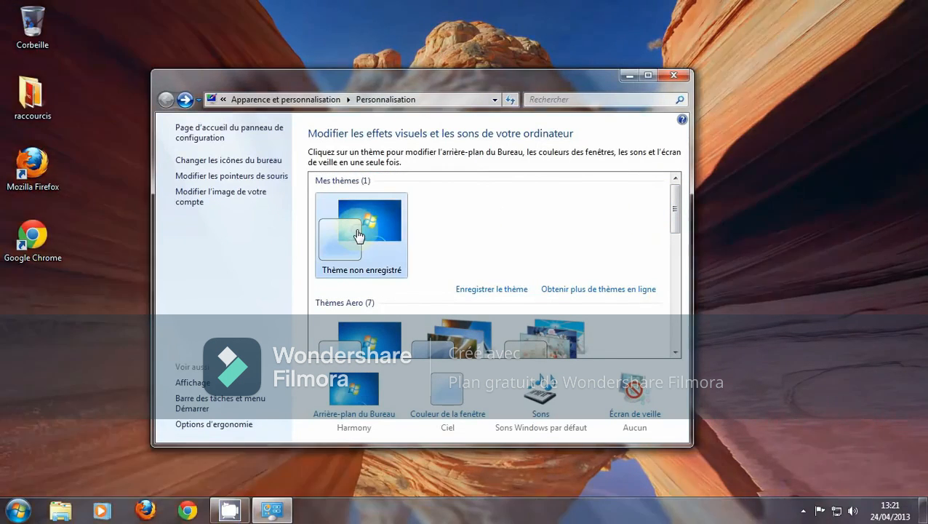